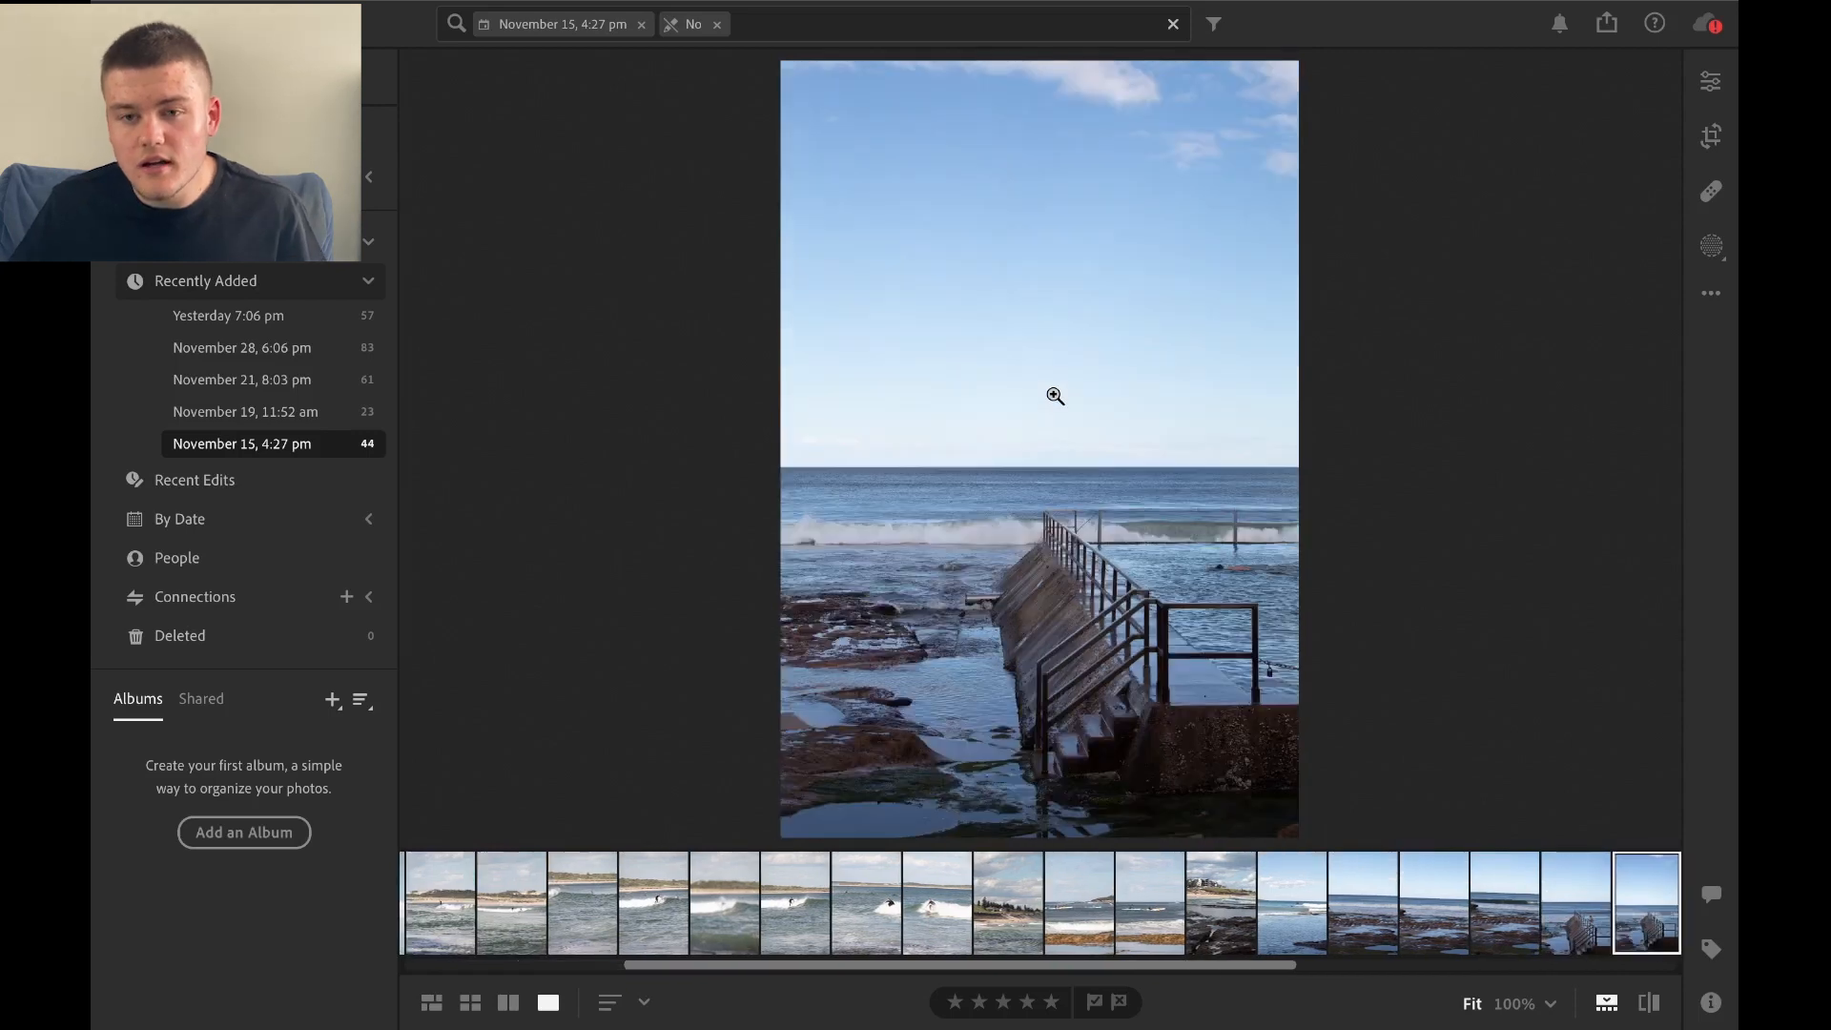
# Select the photo of the man standing on the pier, check him at 100%, and open it for editing.
pyautogui.press('Left')
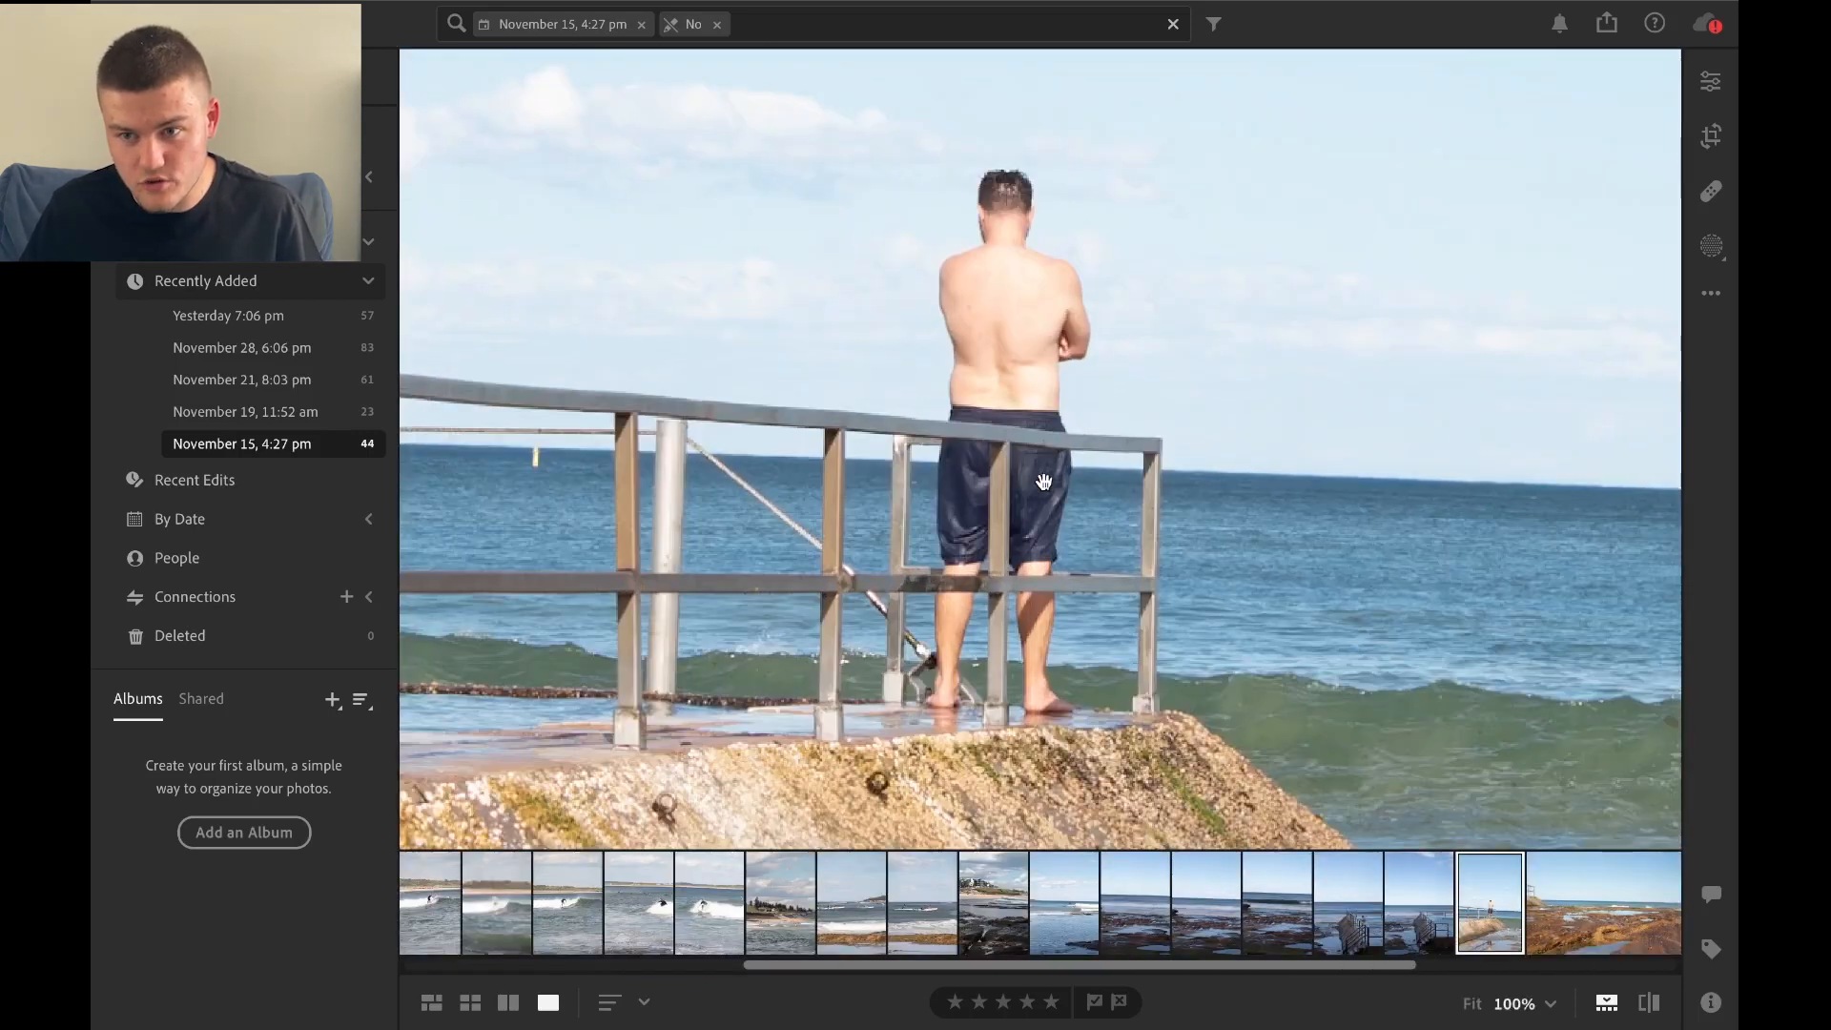
pyautogui.click(1045, 515)
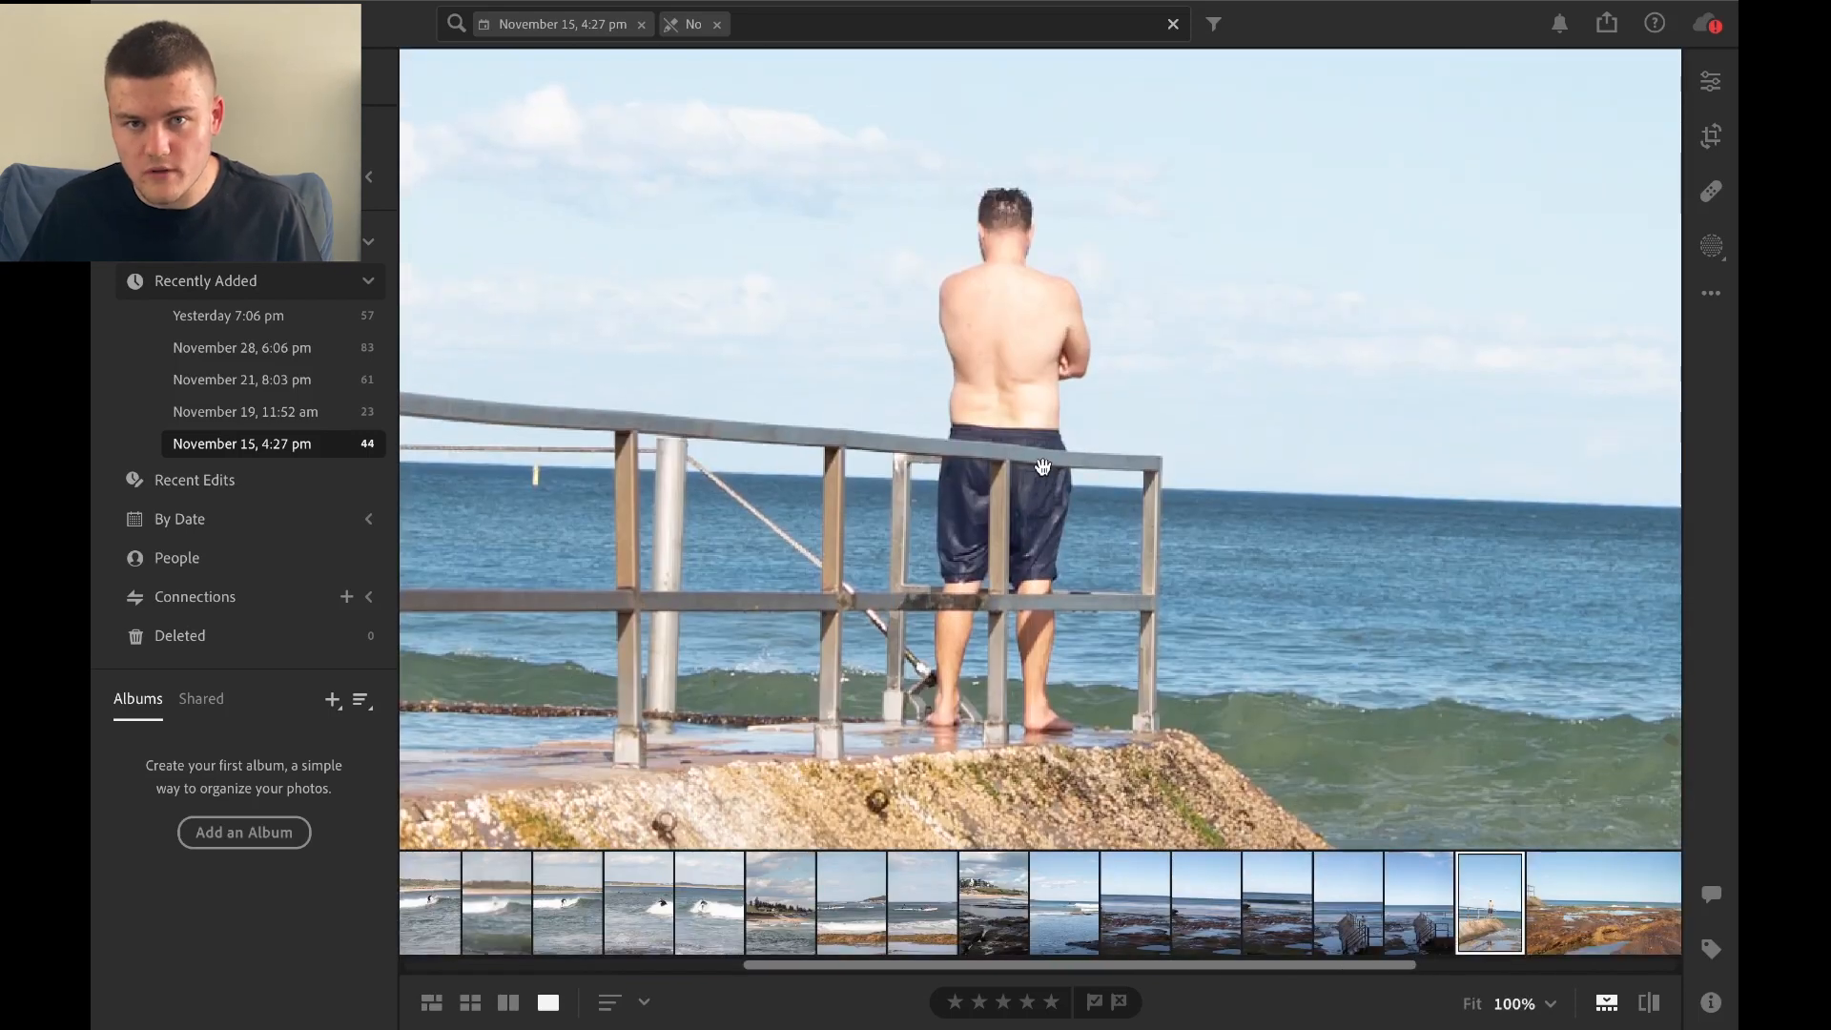
pyautogui.click(1346, 310)
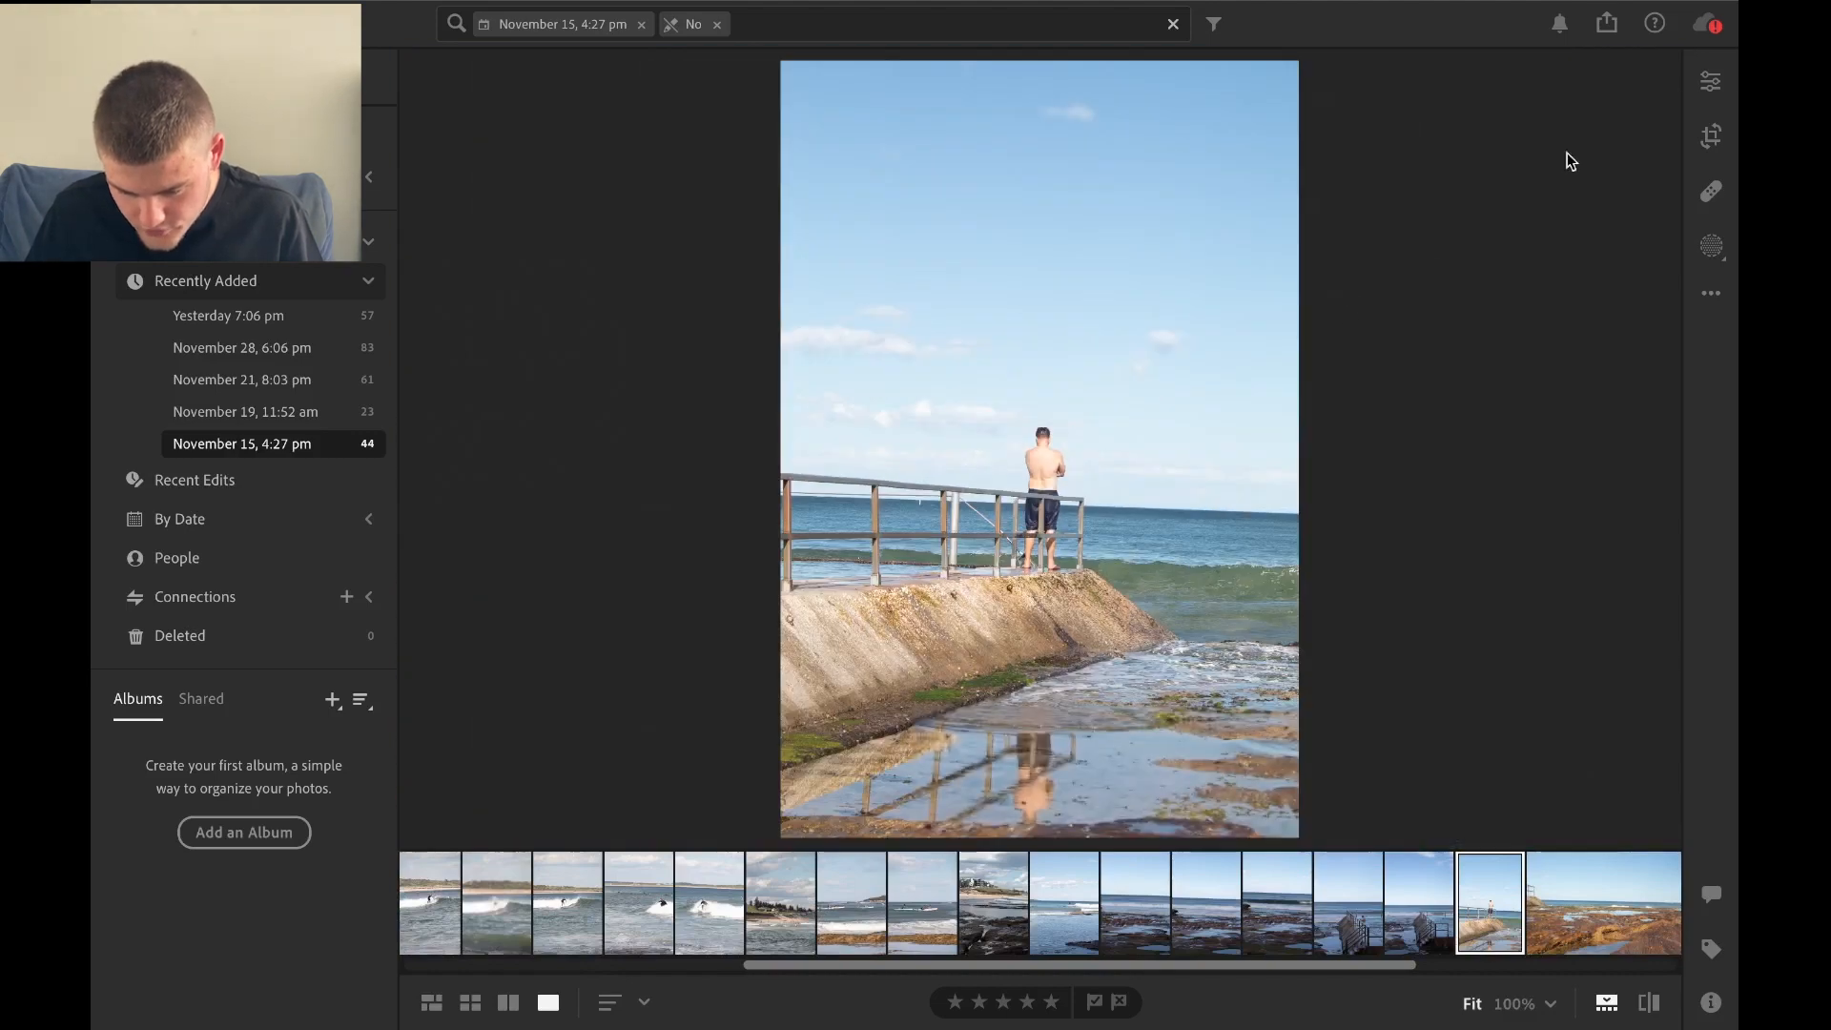
pyautogui.click(1707, 83)
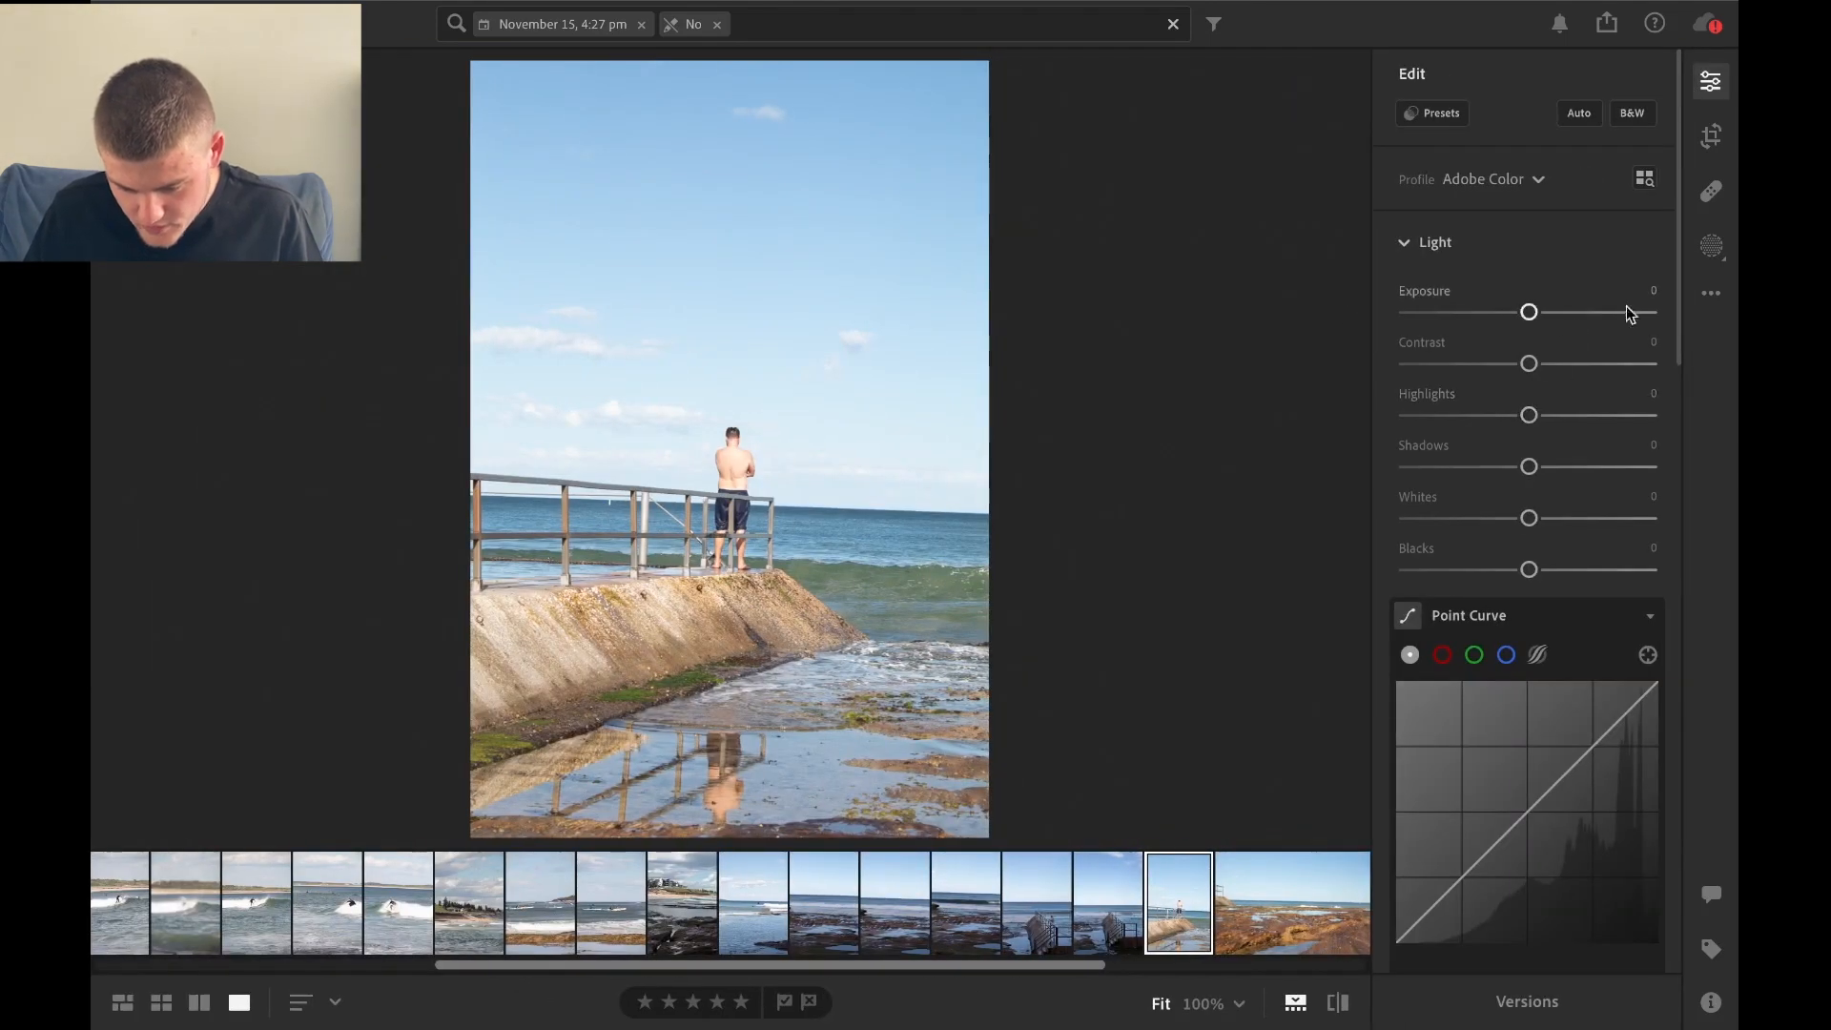
# Raise the photo's Saturation to +75 and check the man's skin at 100%.
pyautogui.moveTo(1679, 302); pyautogui.dragTo(1655, 540)
pyautogui.moveTo(1530, 591); pyautogui.dragTo(1619, 592)
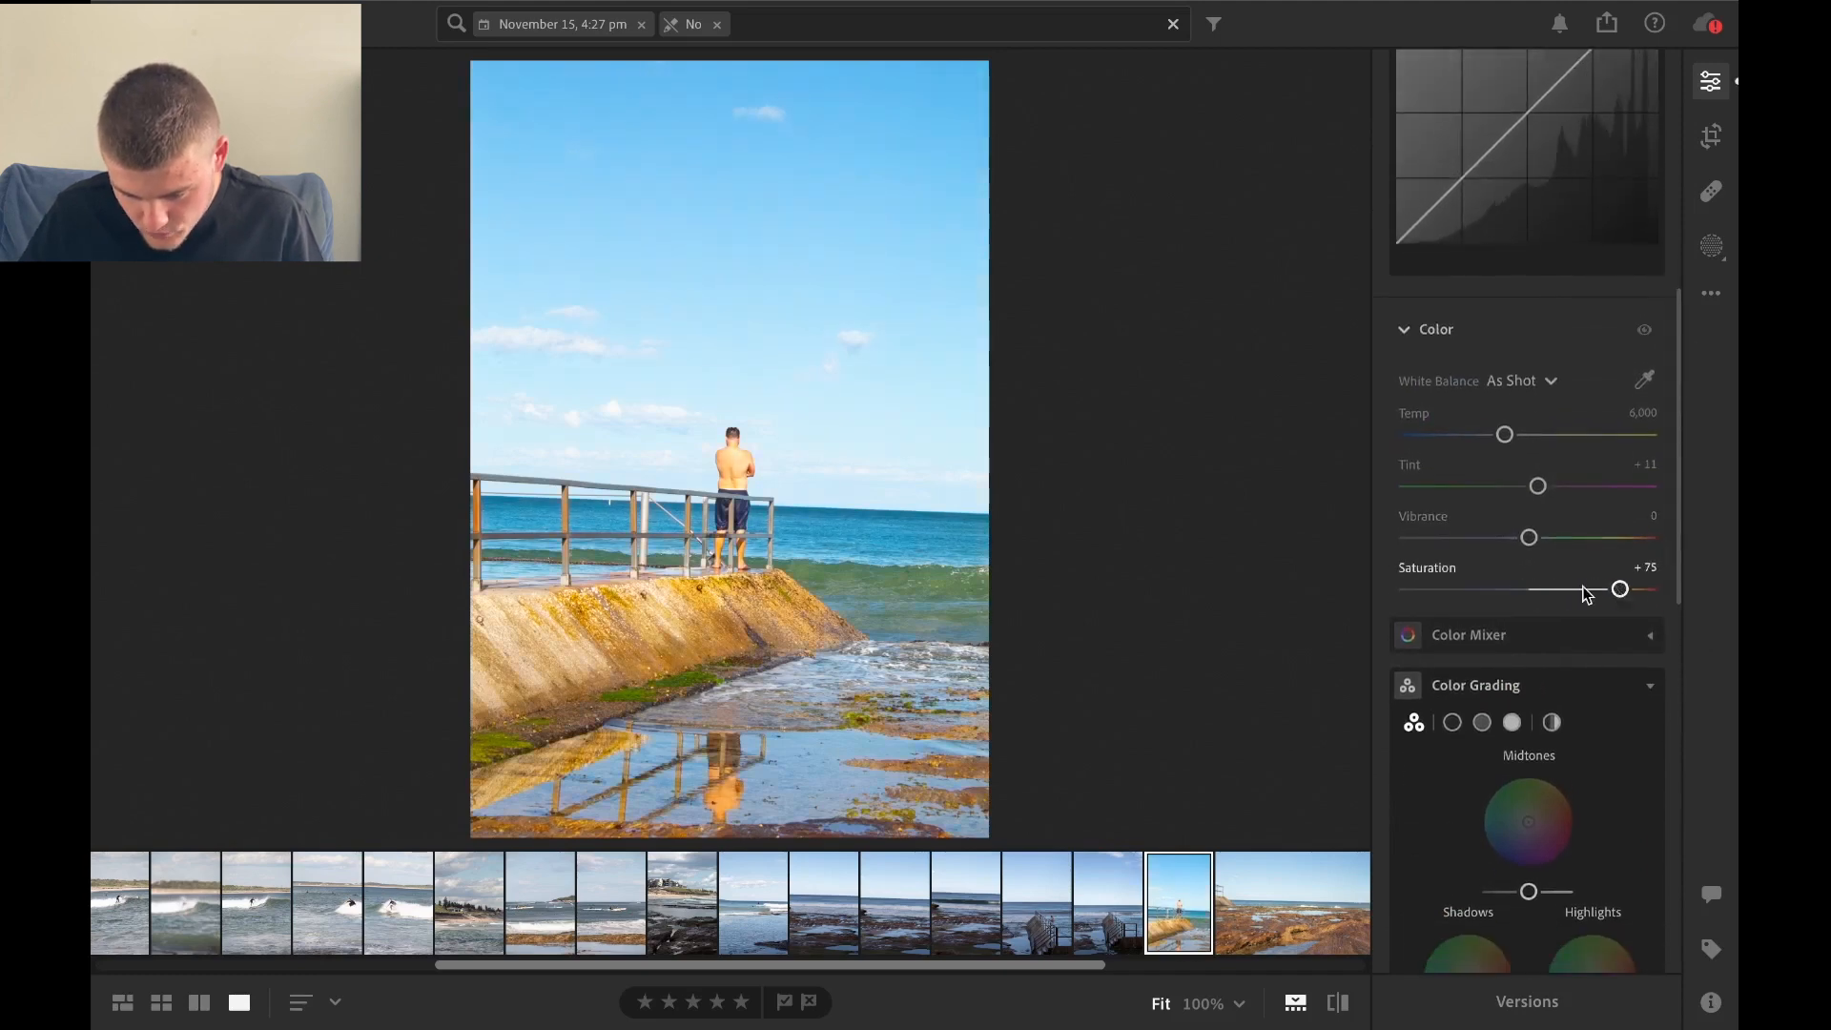
pyautogui.click(742, 488)
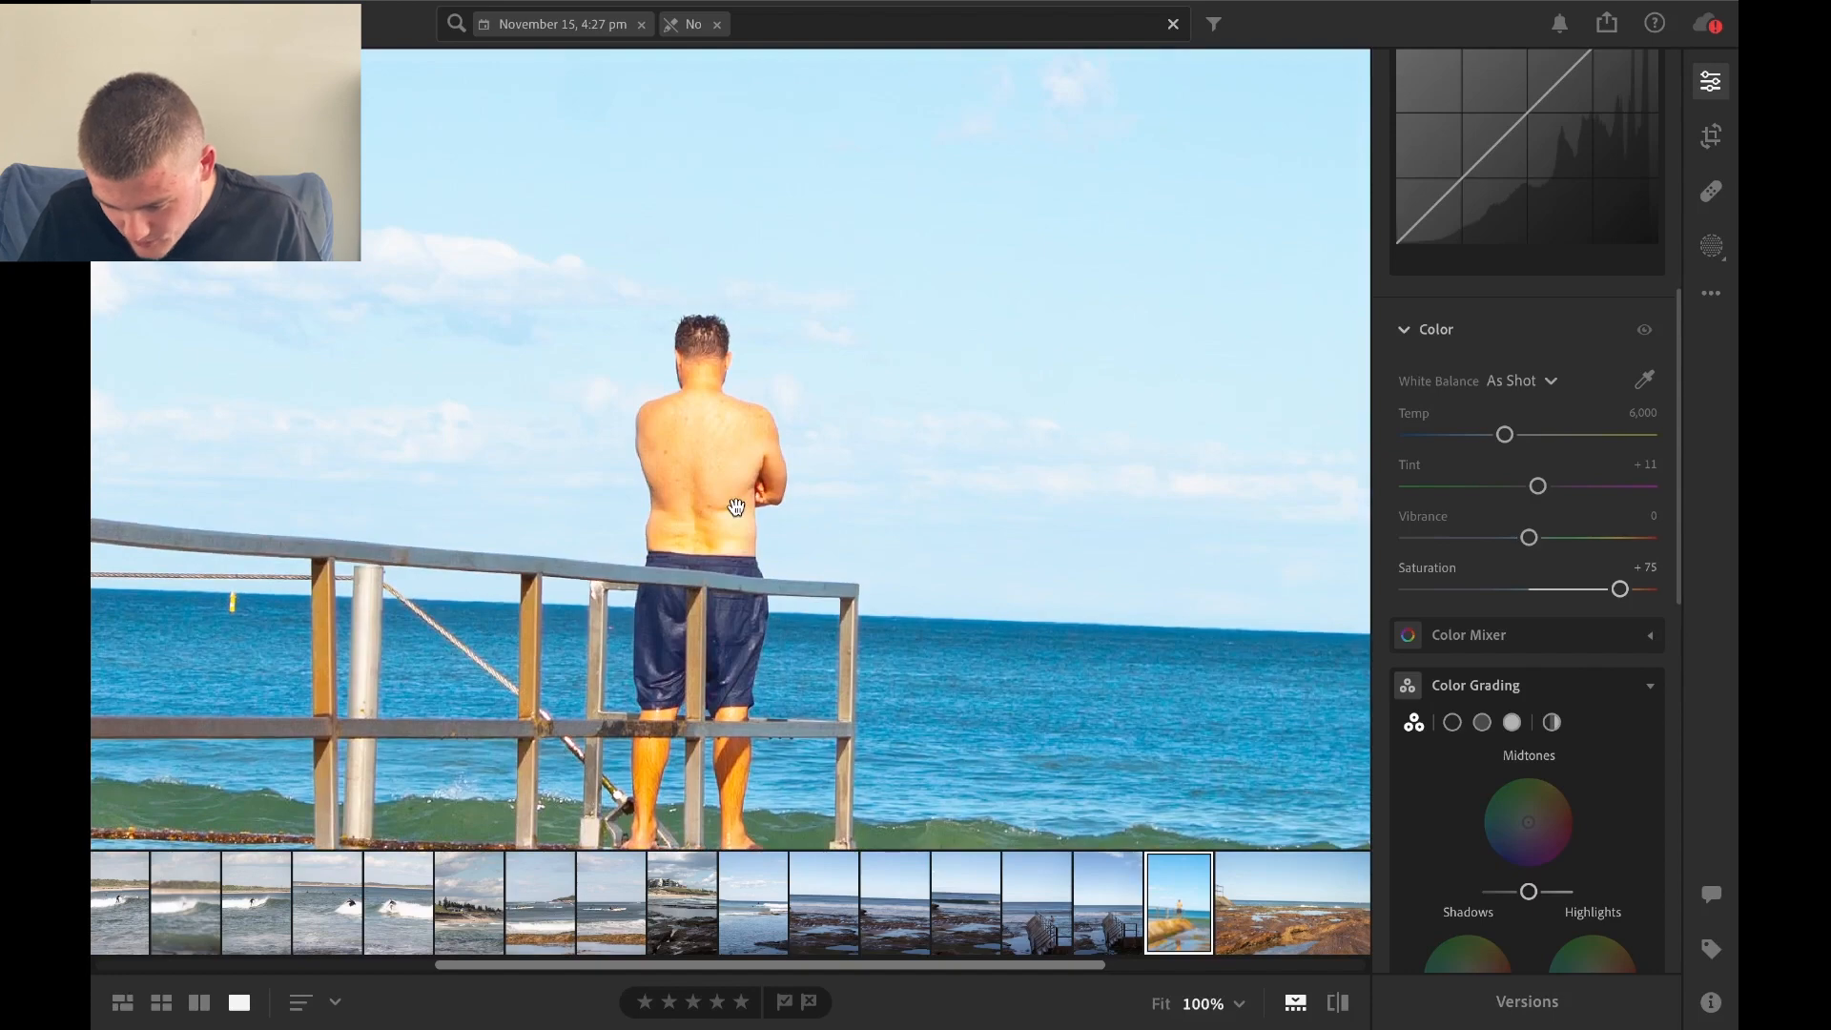
pyautogui.click(736, 506)
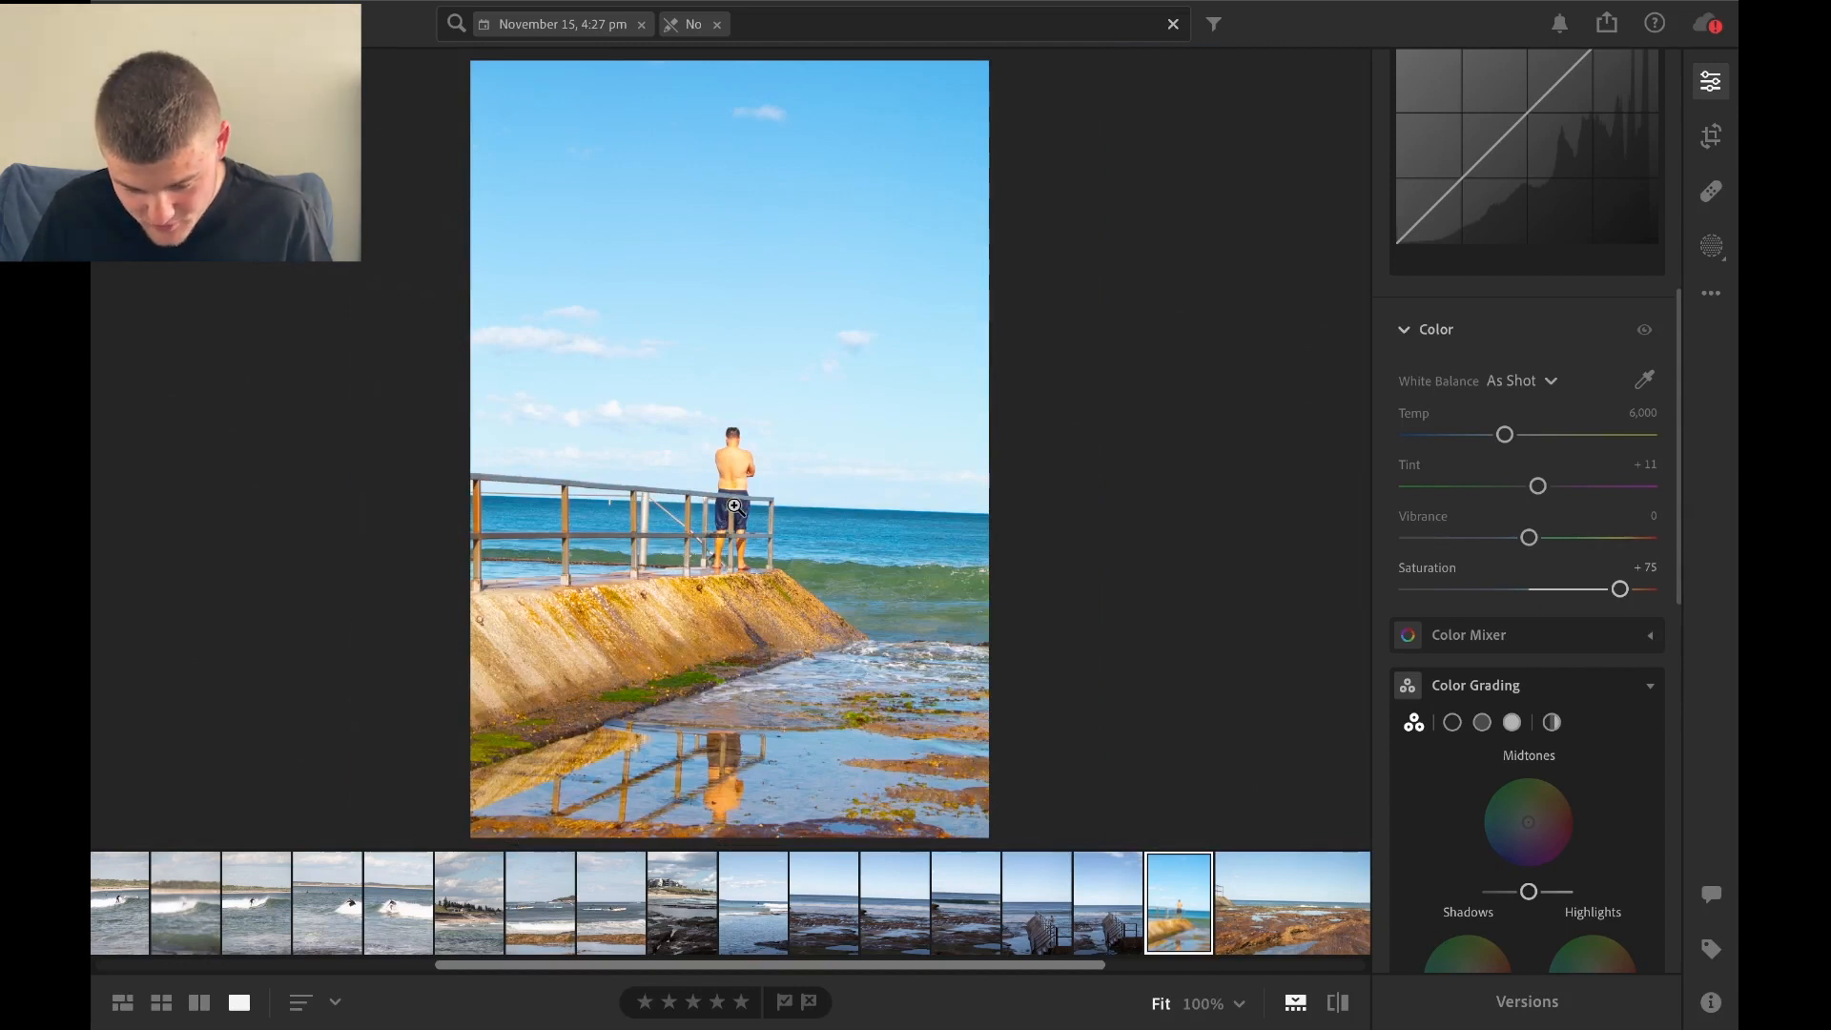
# Raise the photo's Vibrance to +78 and inspect the man and sky at 100%.
pyautogui.moveTo(1529, 538); pyautogui.dragTo(1624, 539)
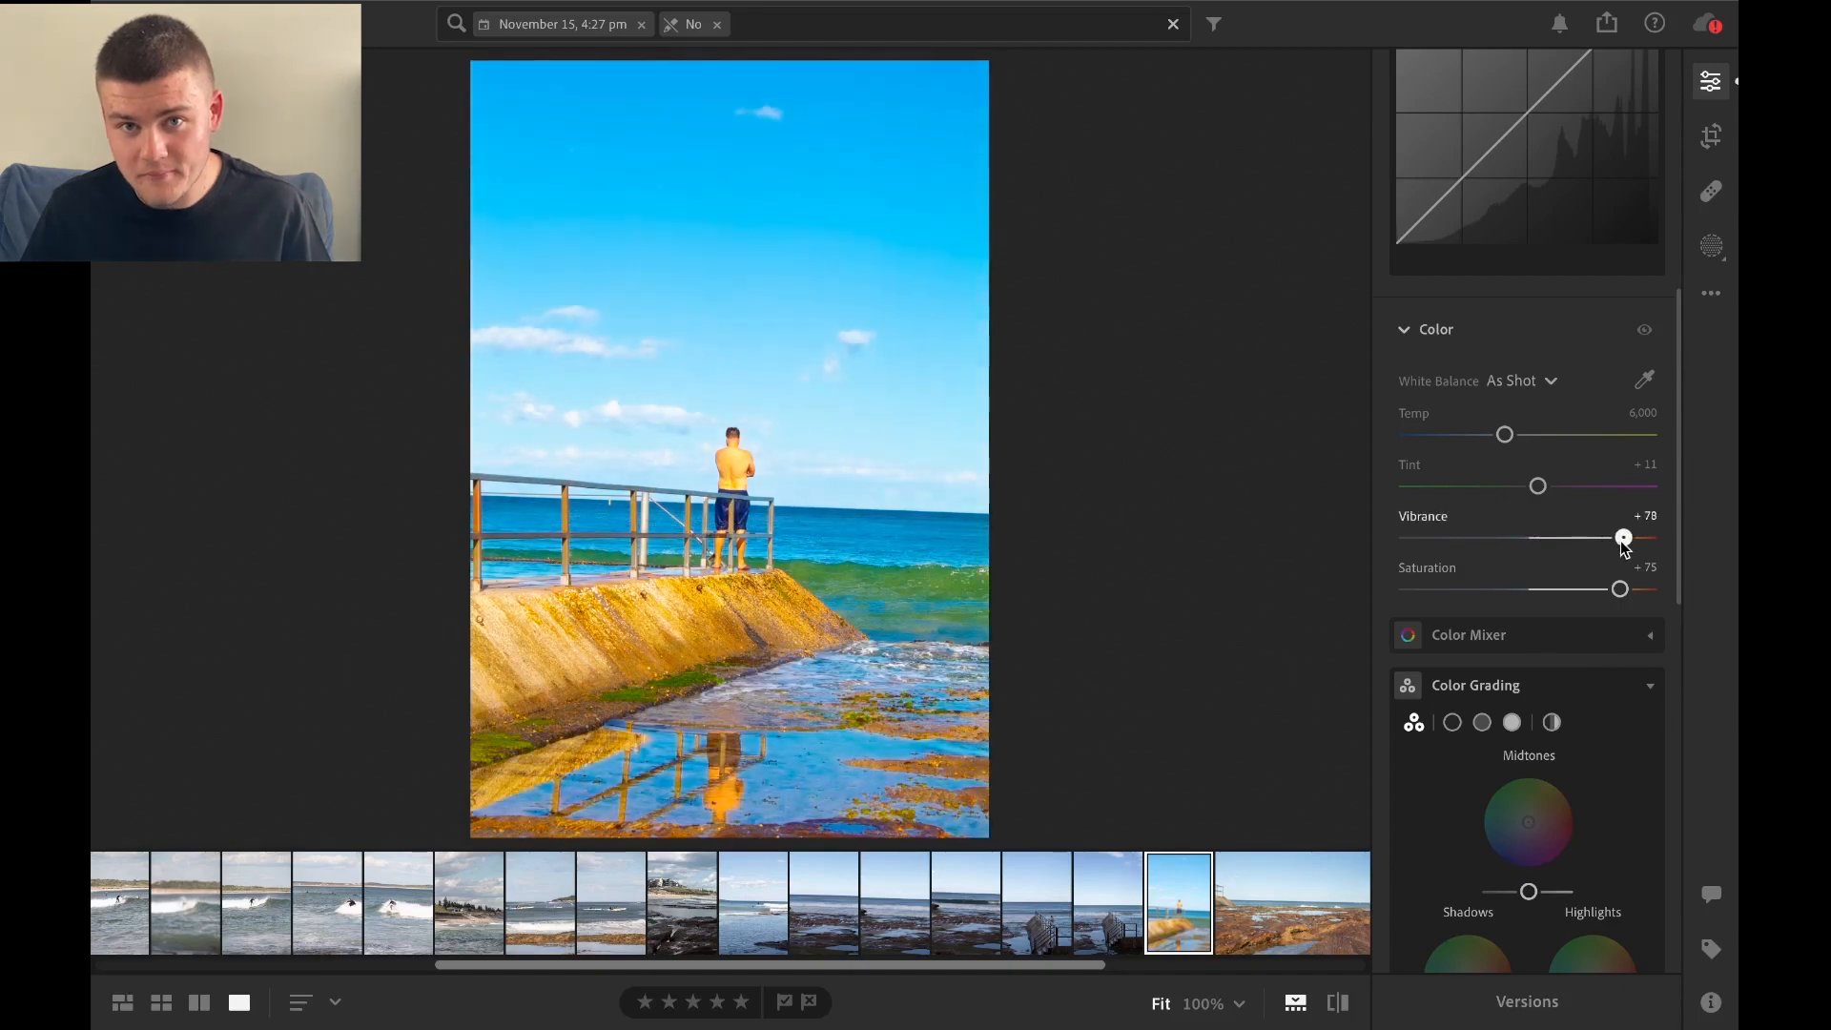
pyautogui.click(756, 420)
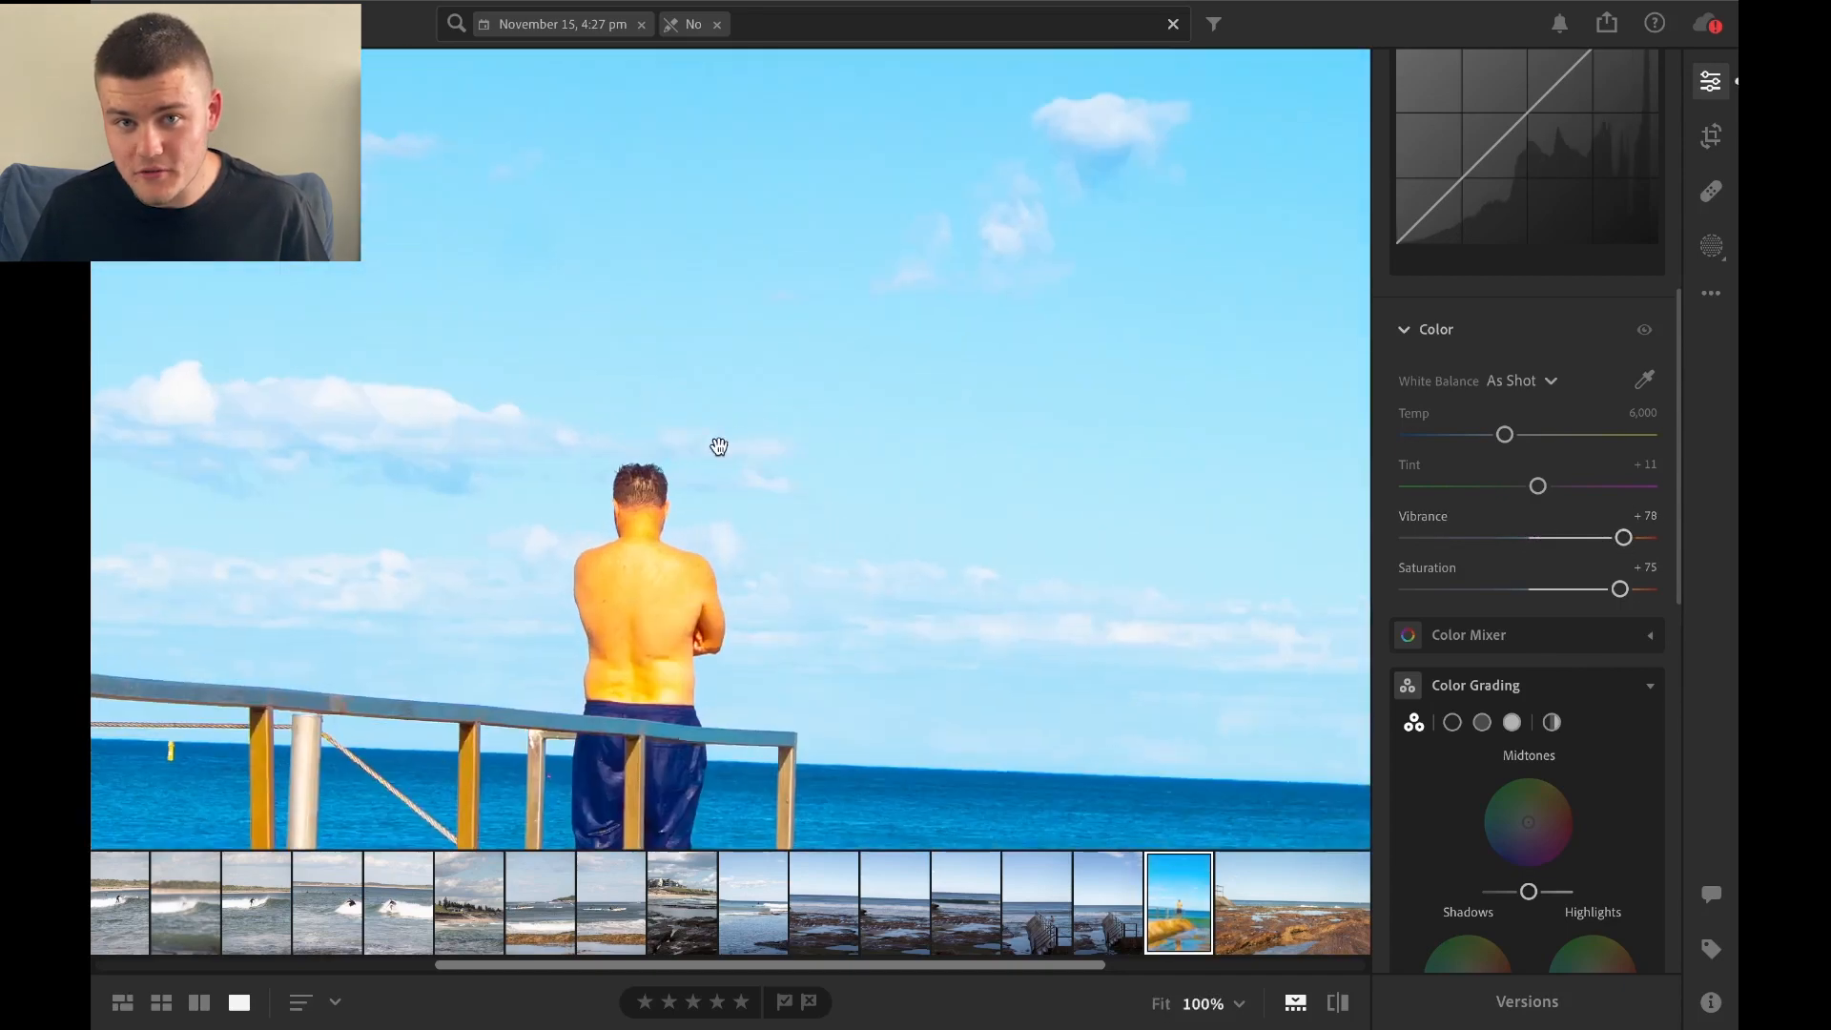
pyautogui.moveTo(719, 446); pyautogui.dragTo(764, 294)
pyautogui.click(764, 293)
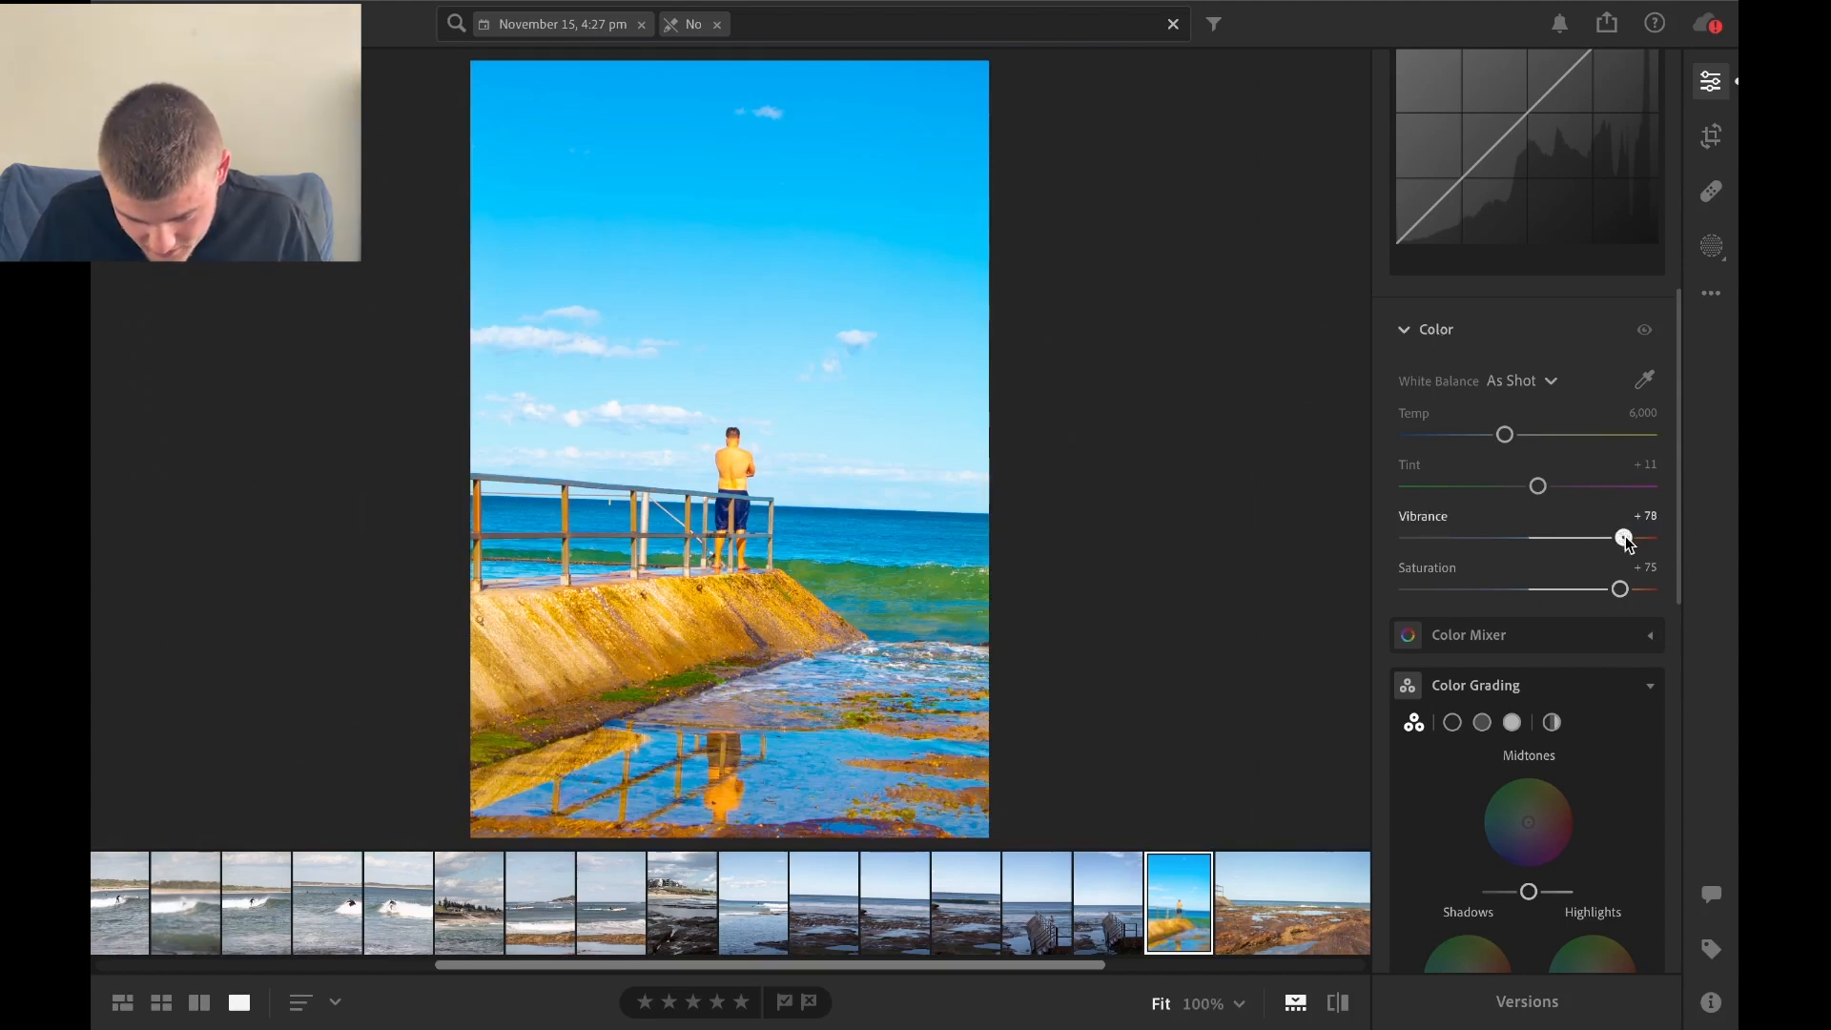
# Reduce the photo's Vibrance to +19 and its Saturation to +20.
pyautogui.moveTo(1624, 539); pyautogui.dragTo(1552, 537)
pyautogui.moveTo(1620, 589); pyautogui.dragTo(1550, 588)
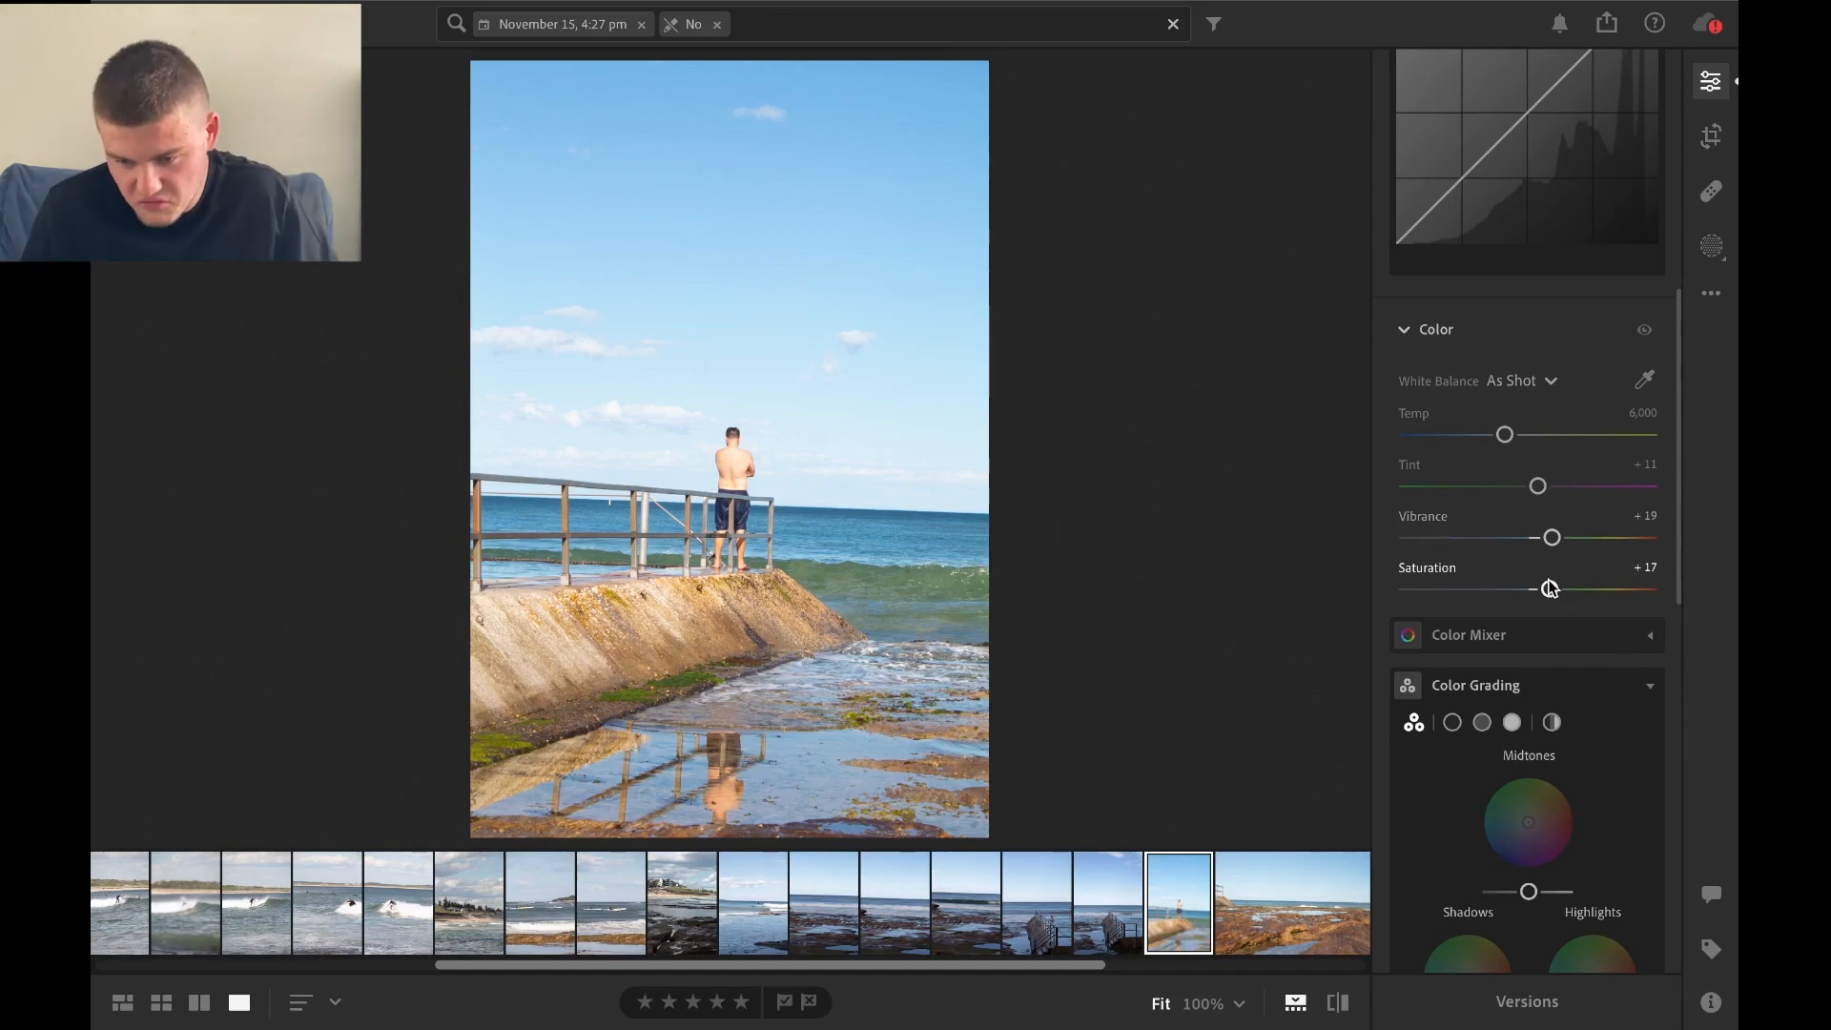
pyautogui.moveTo(1550, 589); pyautogui.dragTo(1558, 588)
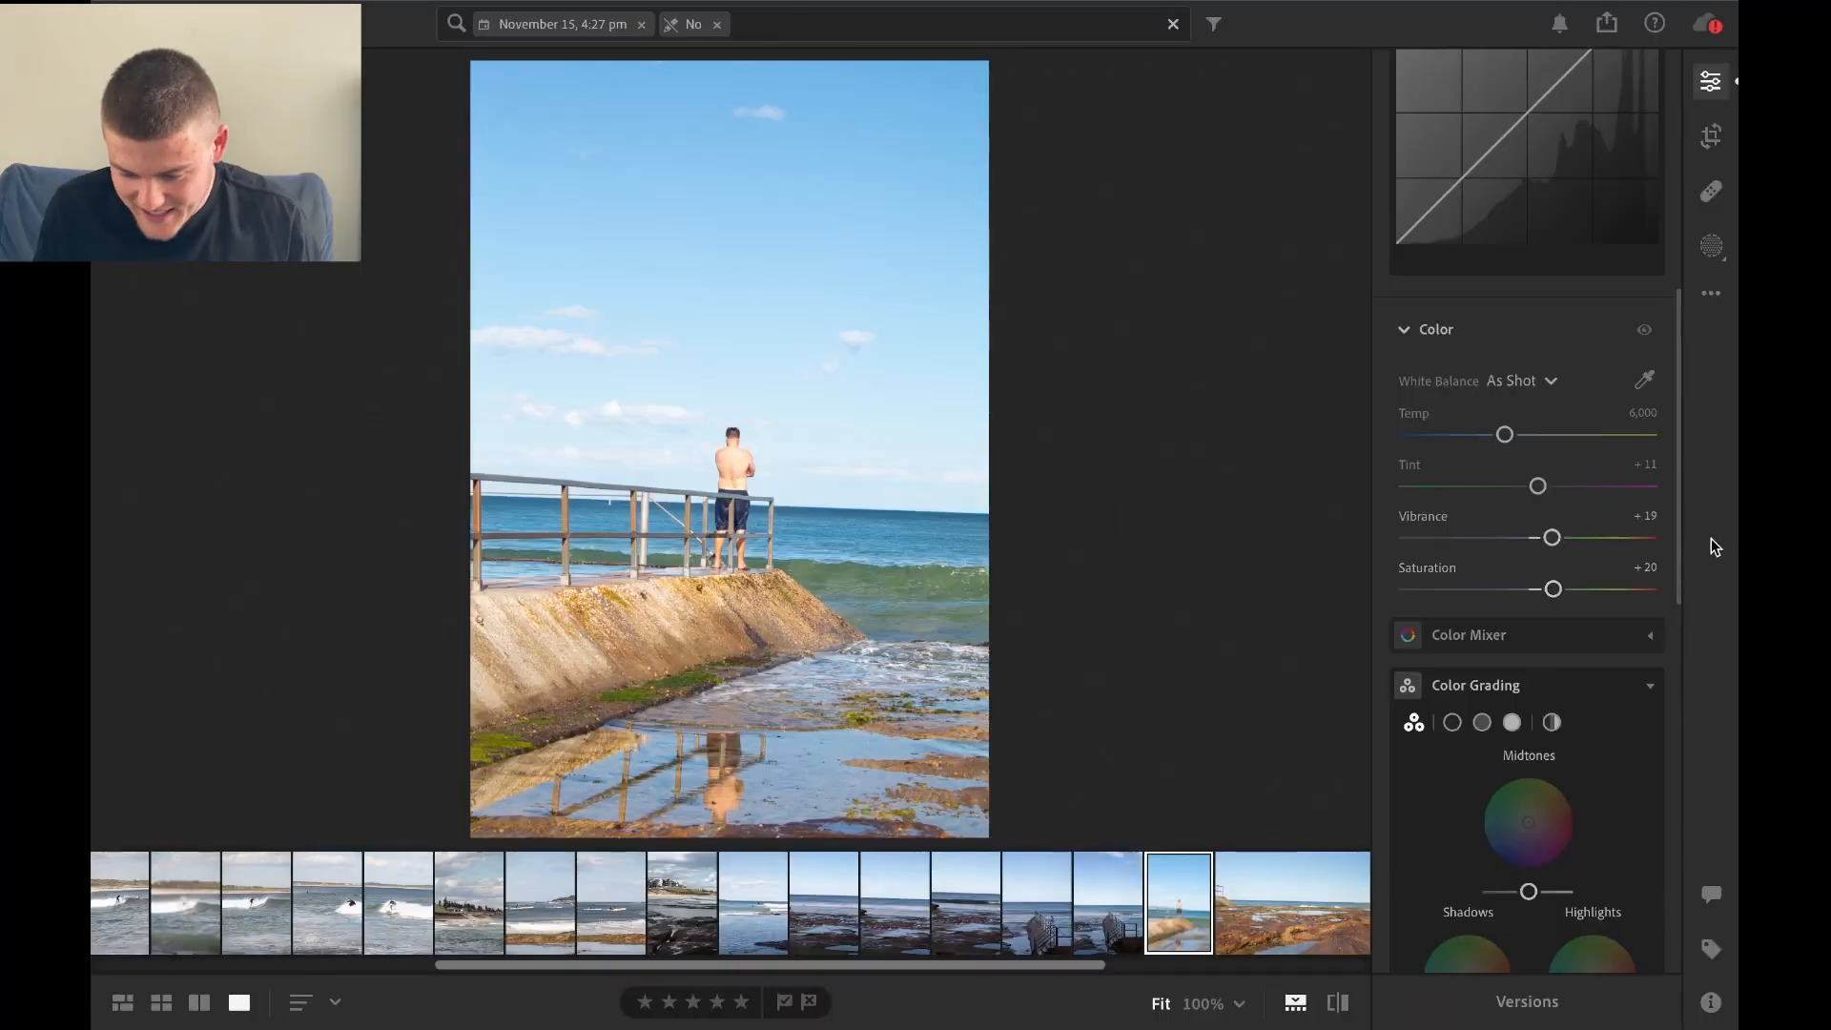
# Raise the photo's Contrast to +100 and inspect the man up close.
pyautogui.moveTo(1681, 540); pyautogui.dragTo(1685, 240)
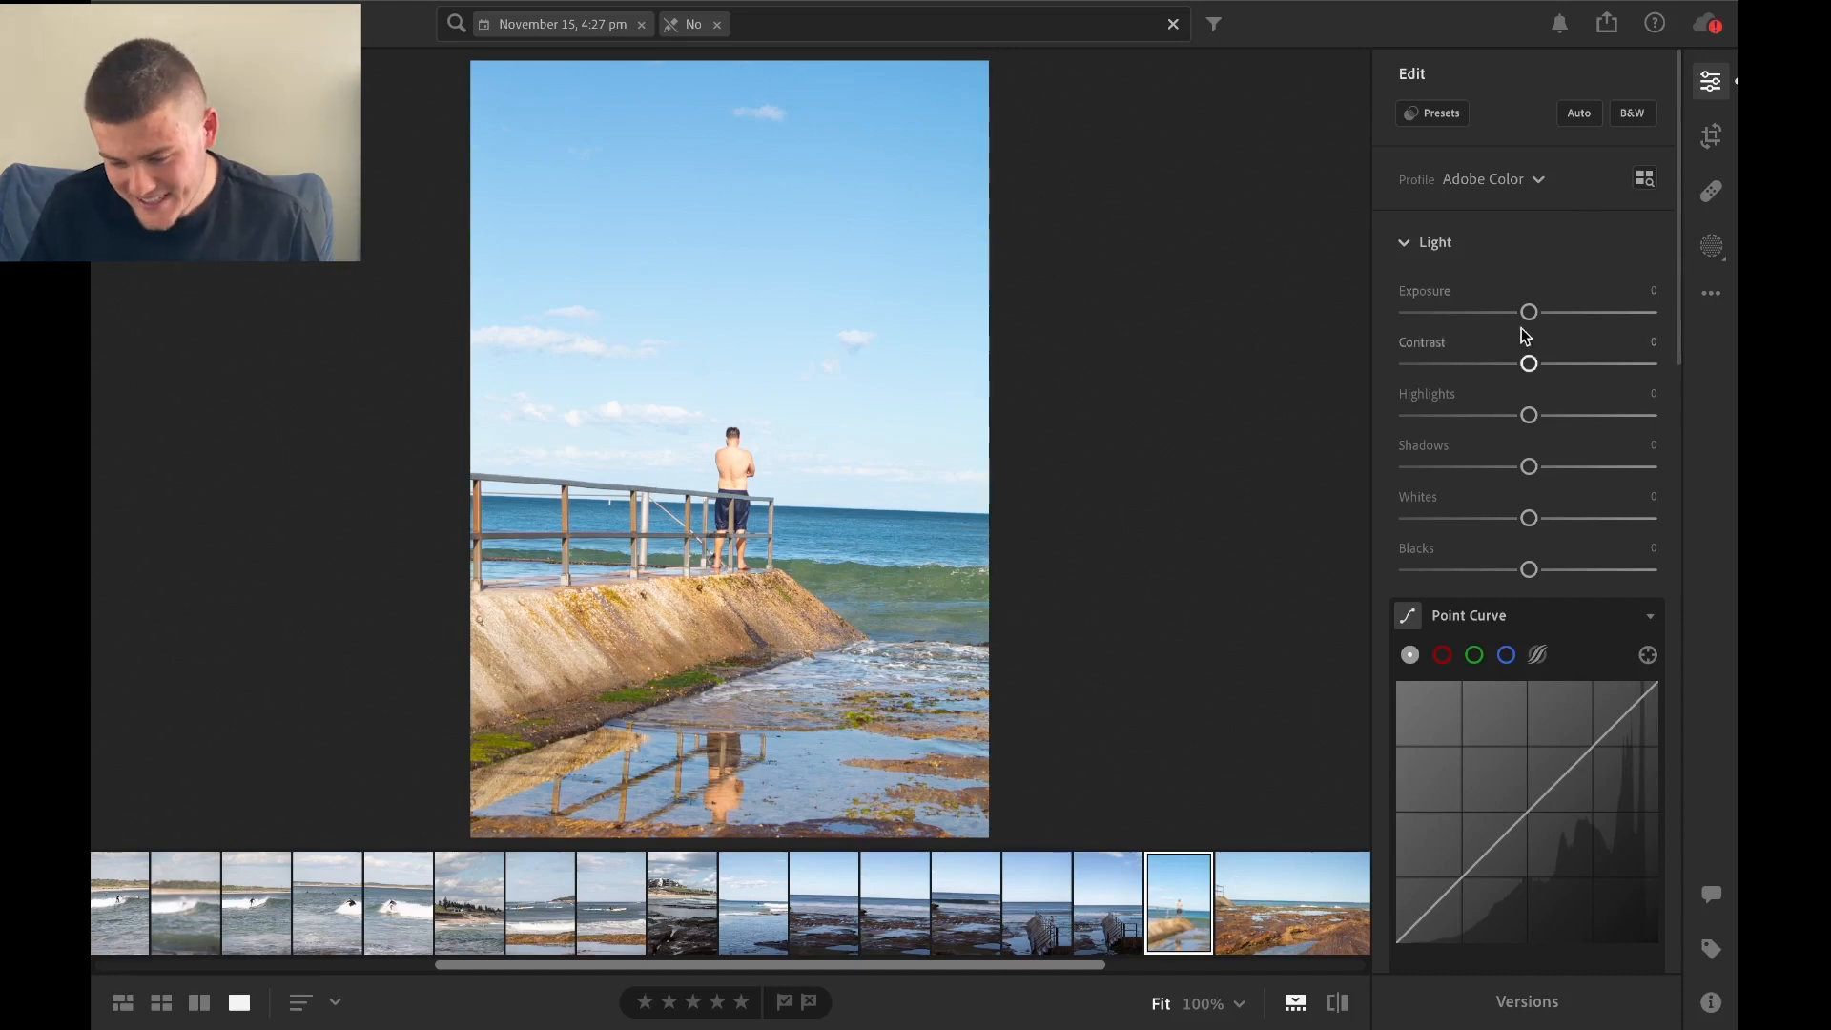
pyautogui.moveTo(1569, 372); pyautogui.dragTo(1736, 366)
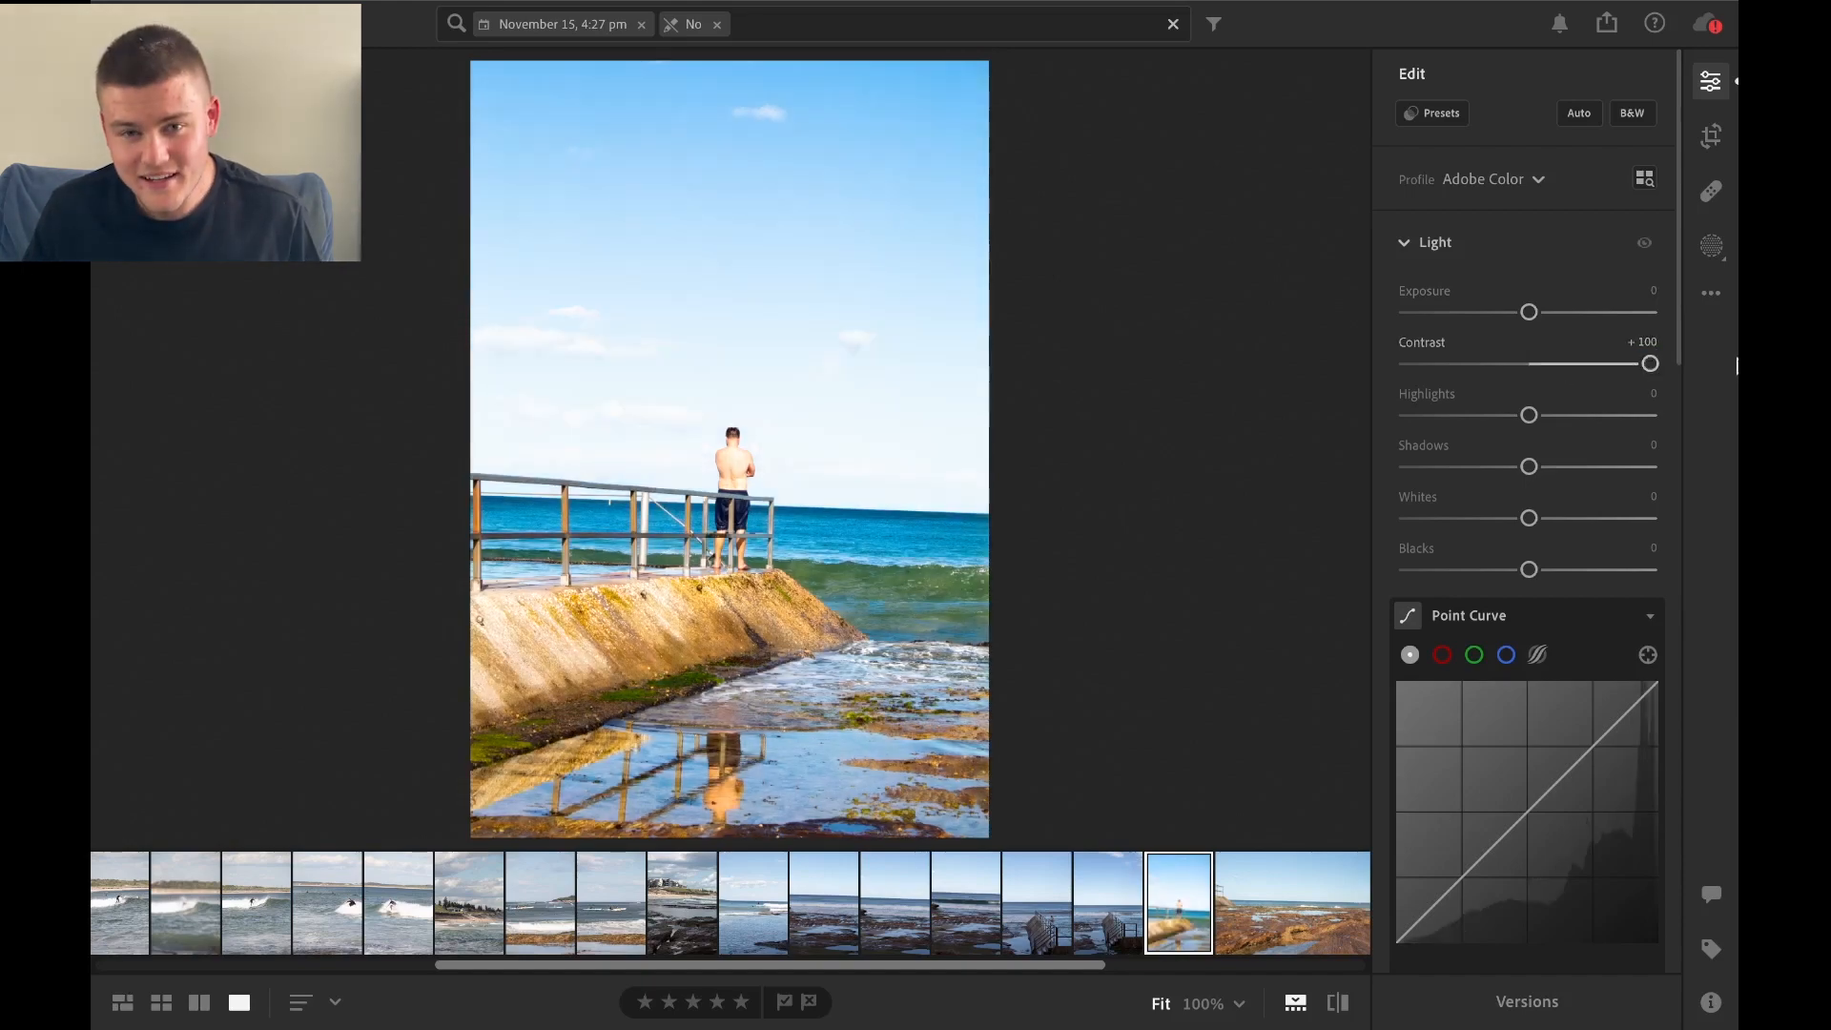
pyautogui.click(773, 536)
pyautogui.click(773, 536)
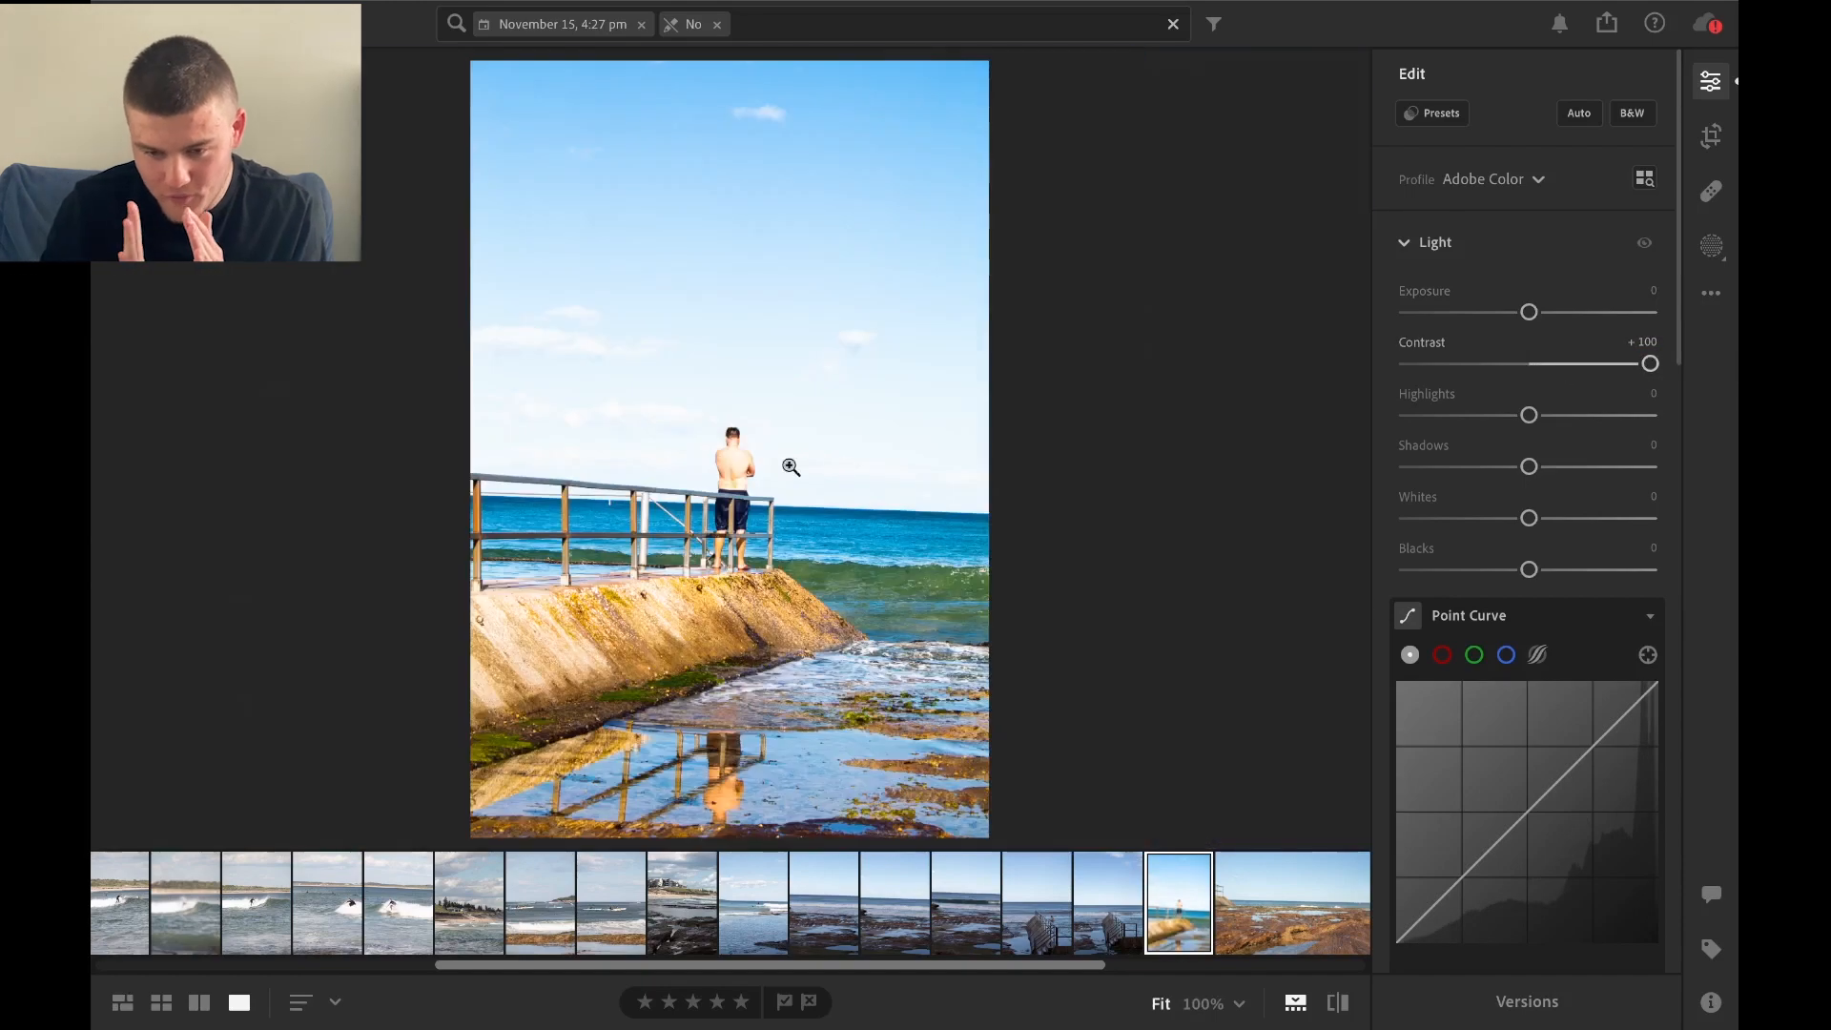
pyautogui.click(733, 484)
pyautogui.click(726, 431)
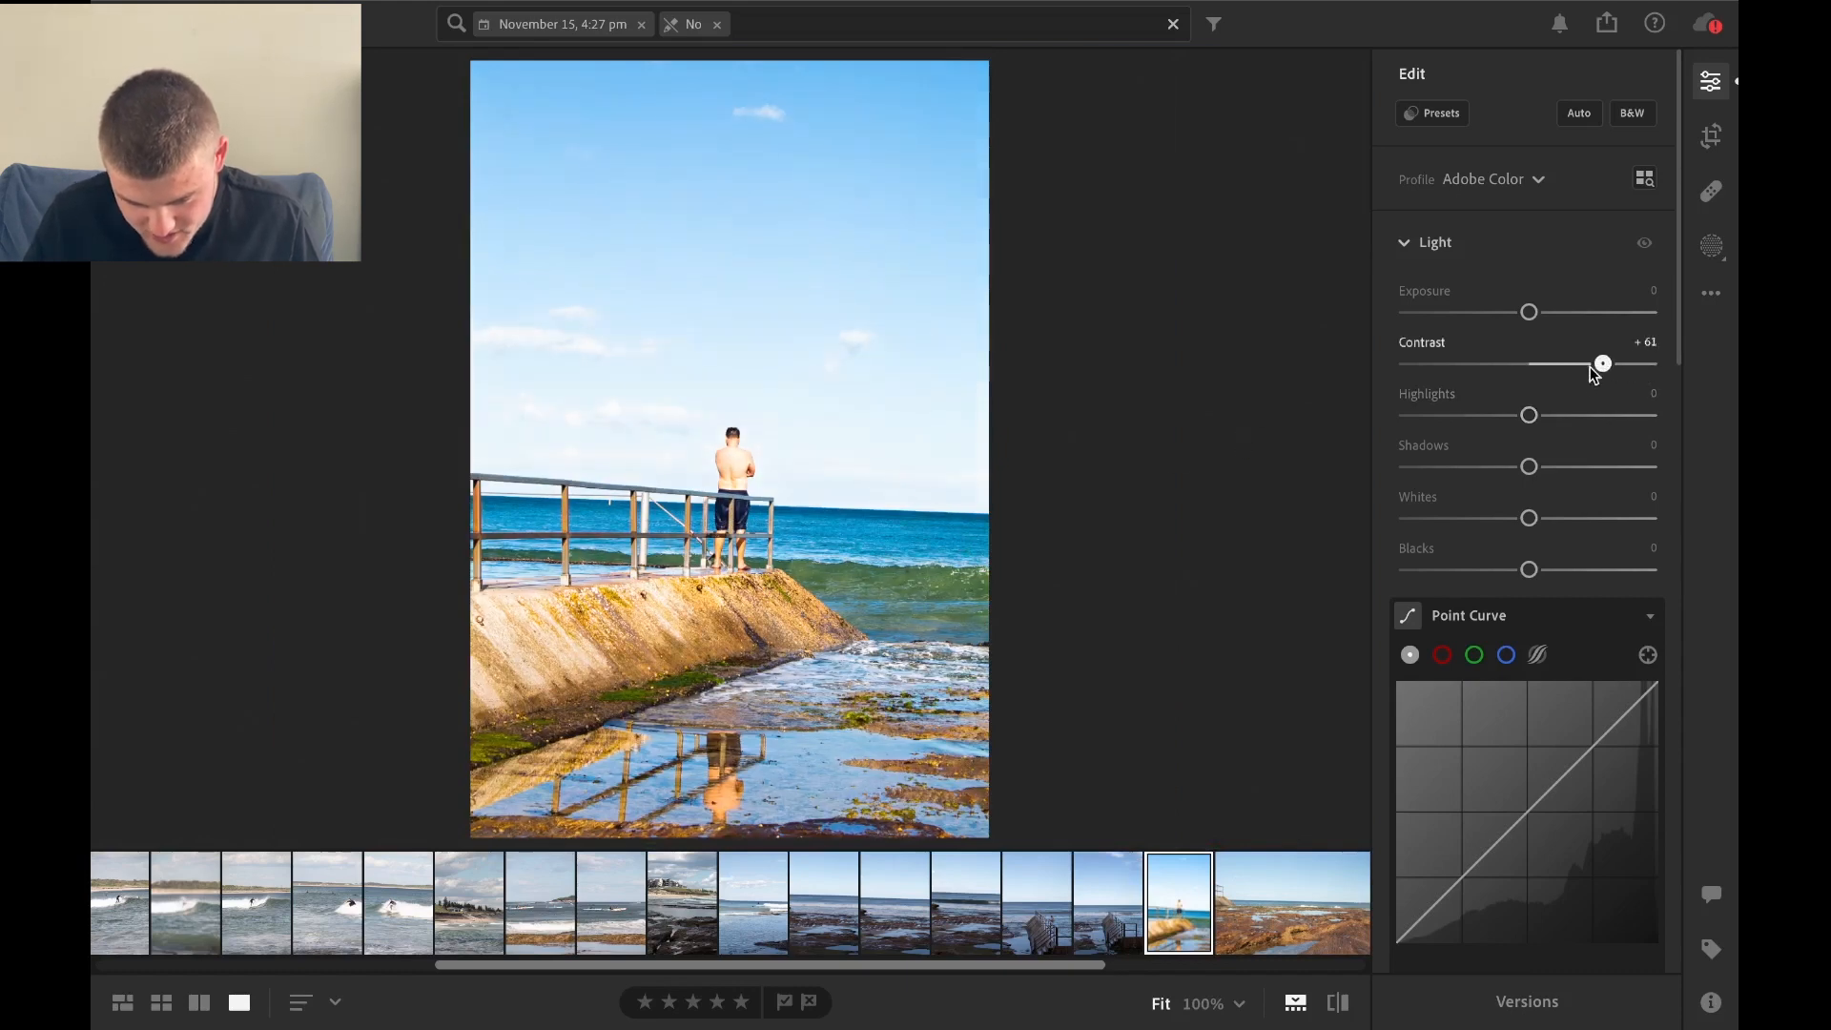
# Try a Contrast of +23 on the photo and reset it to 0.
pyautogui.moveTo(1567, 371); pyautogui.dragTo(1548, 373)
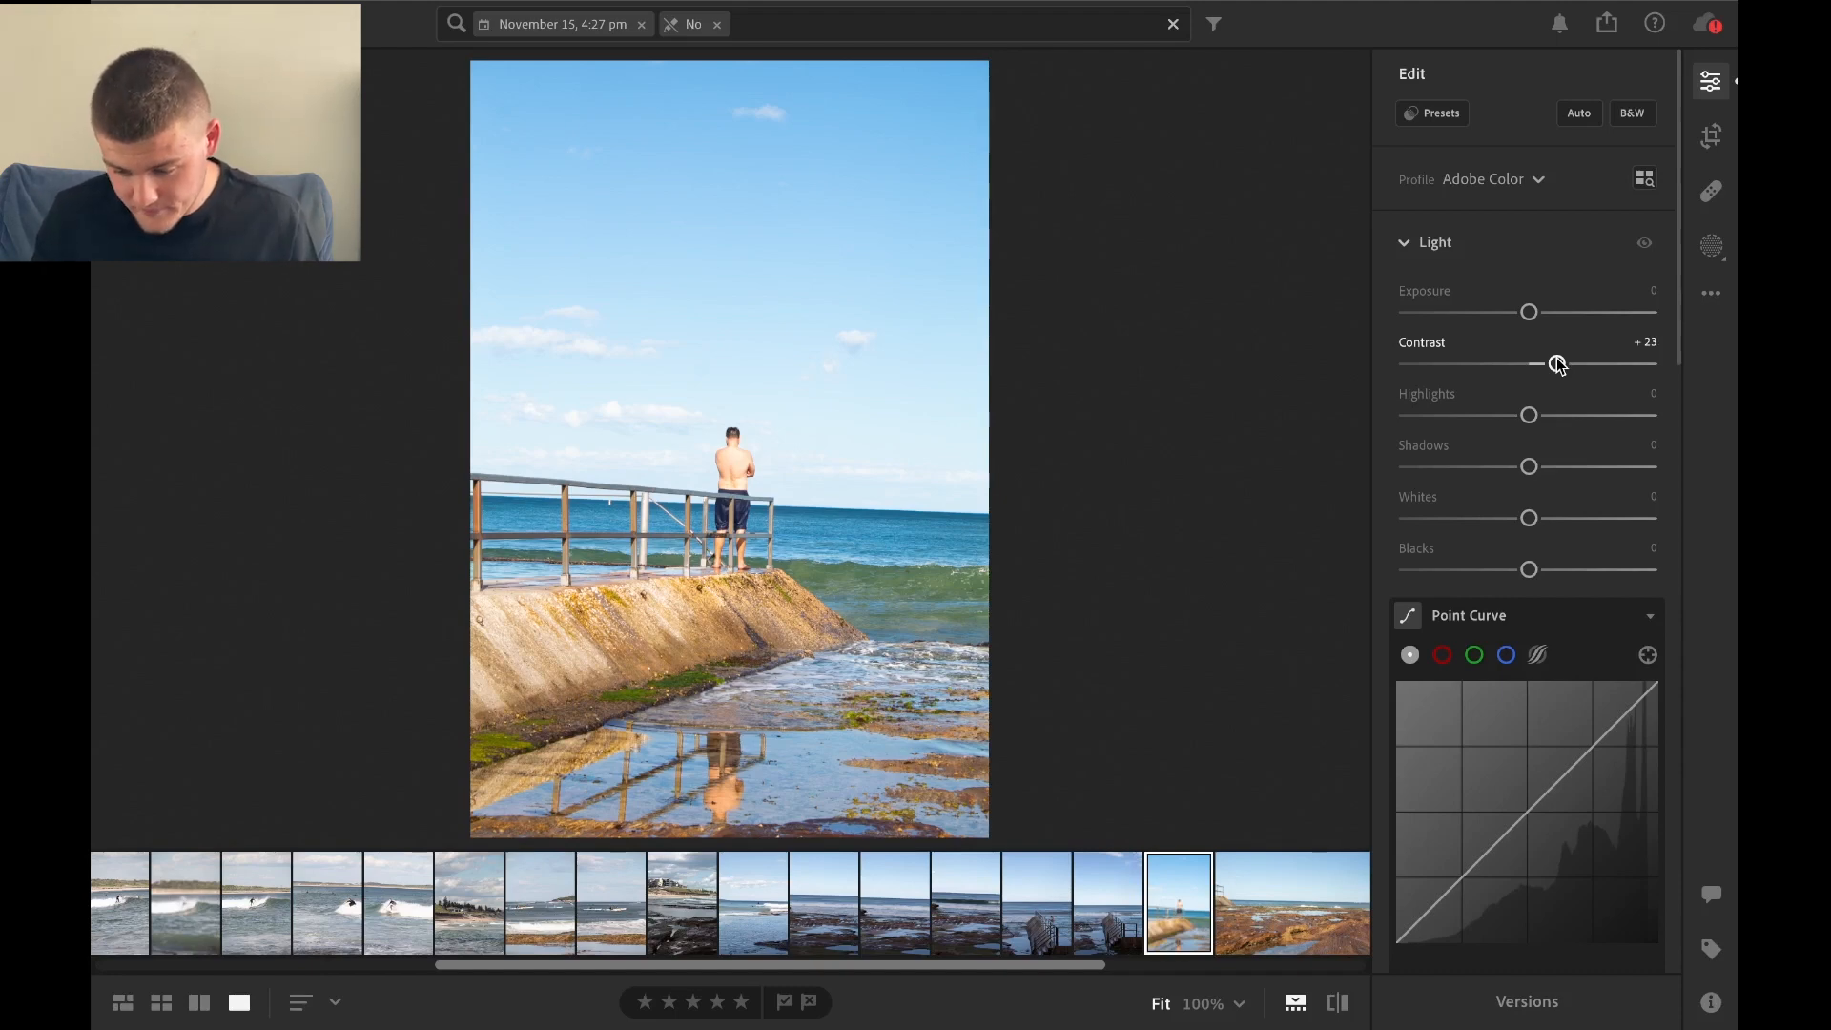
pyautogui.doubleClick(1558, 364)
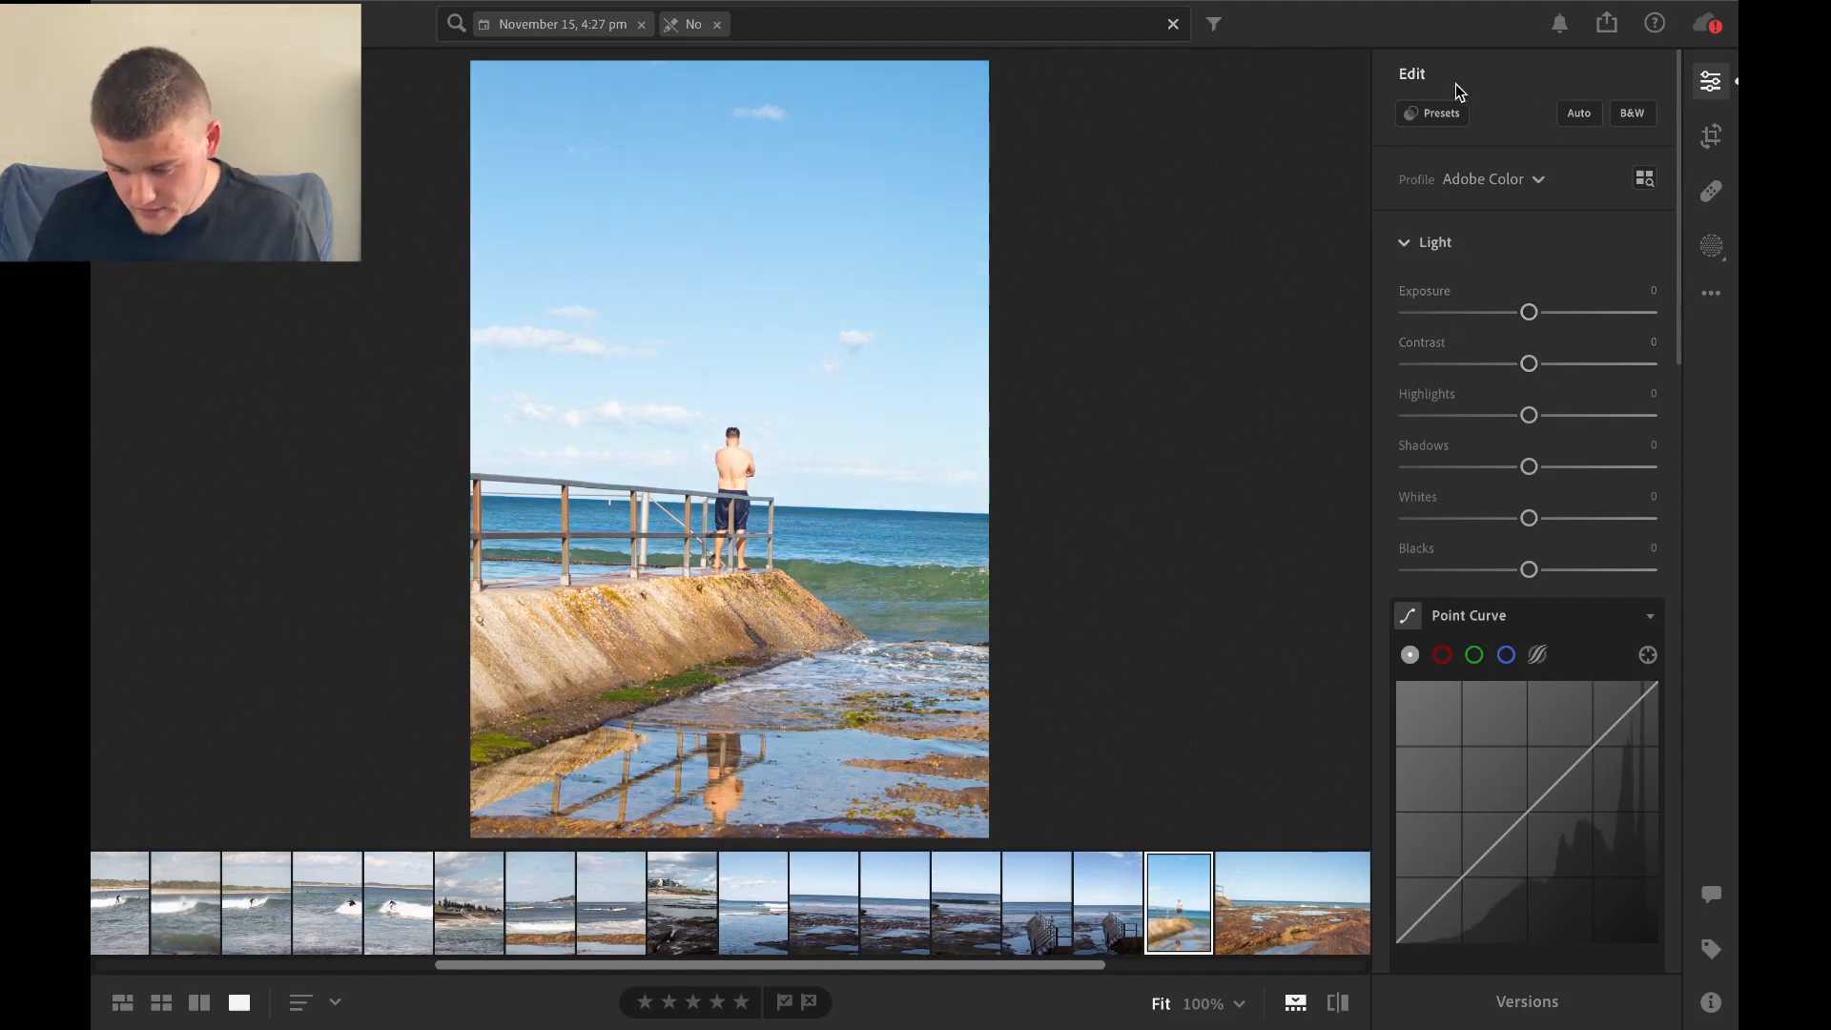
# Browse the saved User Presets, including Black and White 2022.
pyautogui.click(1439, 113)
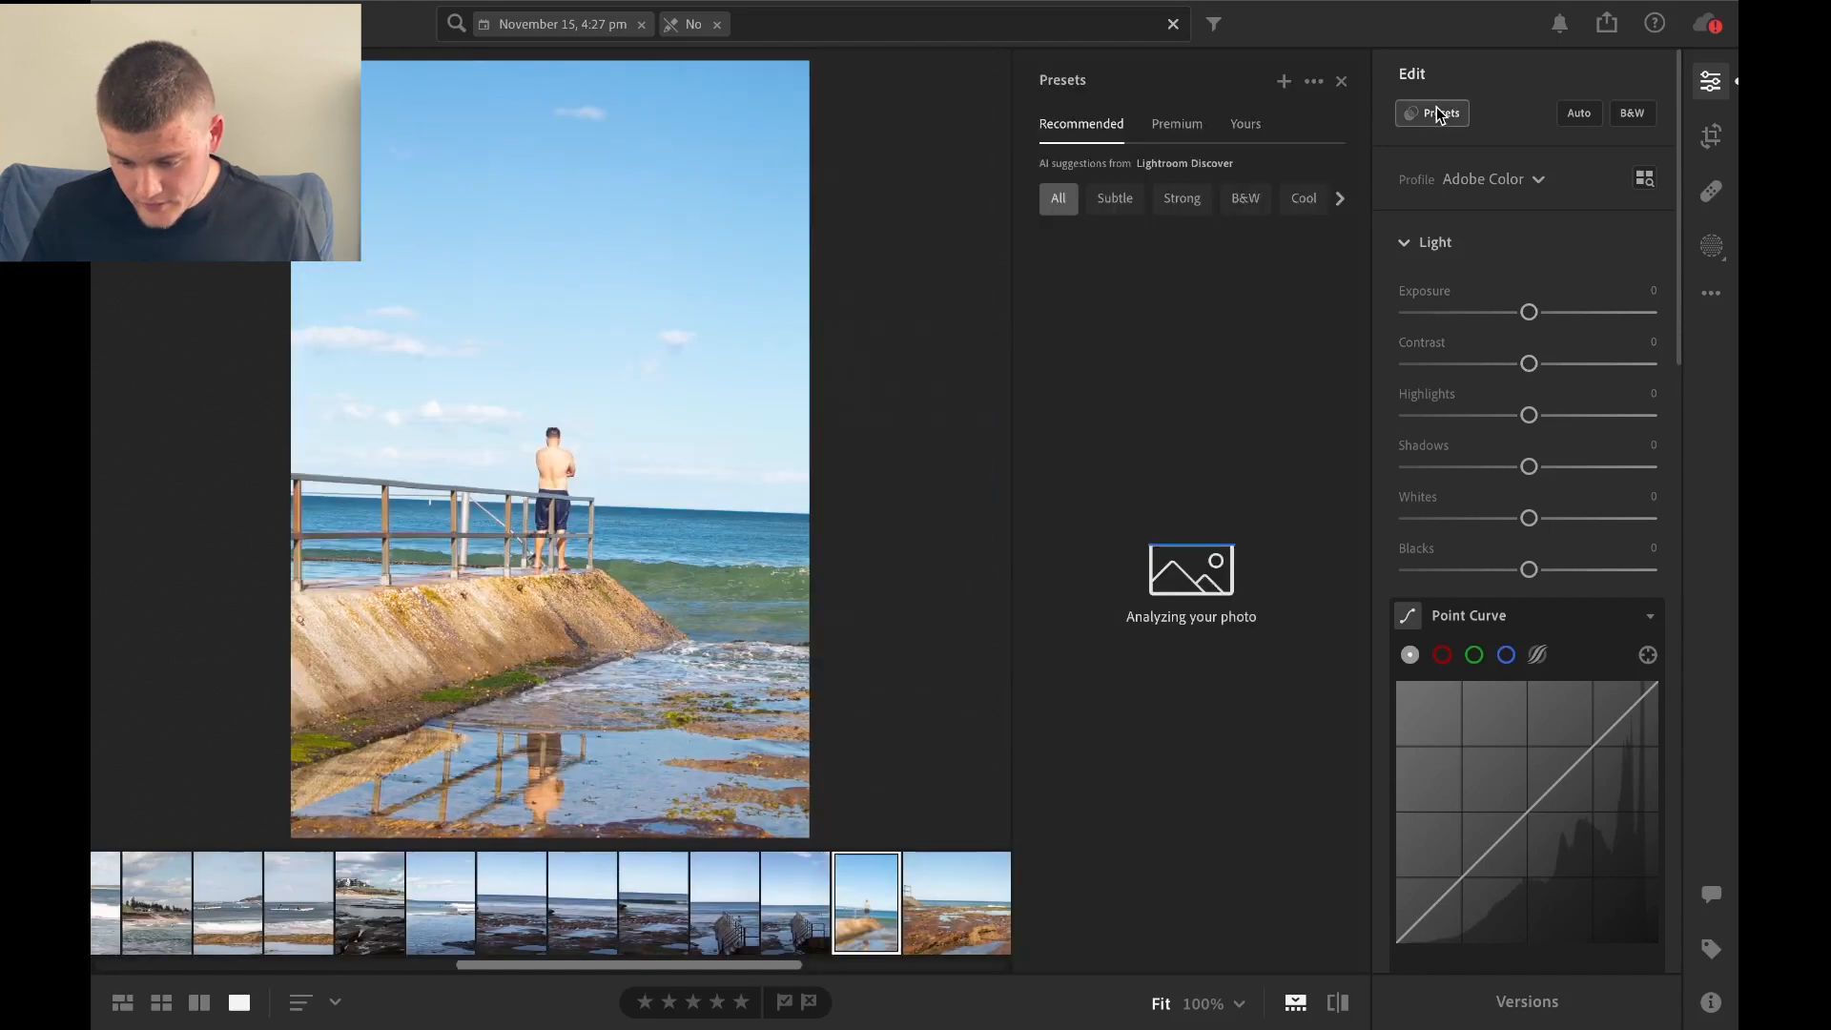
pyautogui.click(1250, 132)
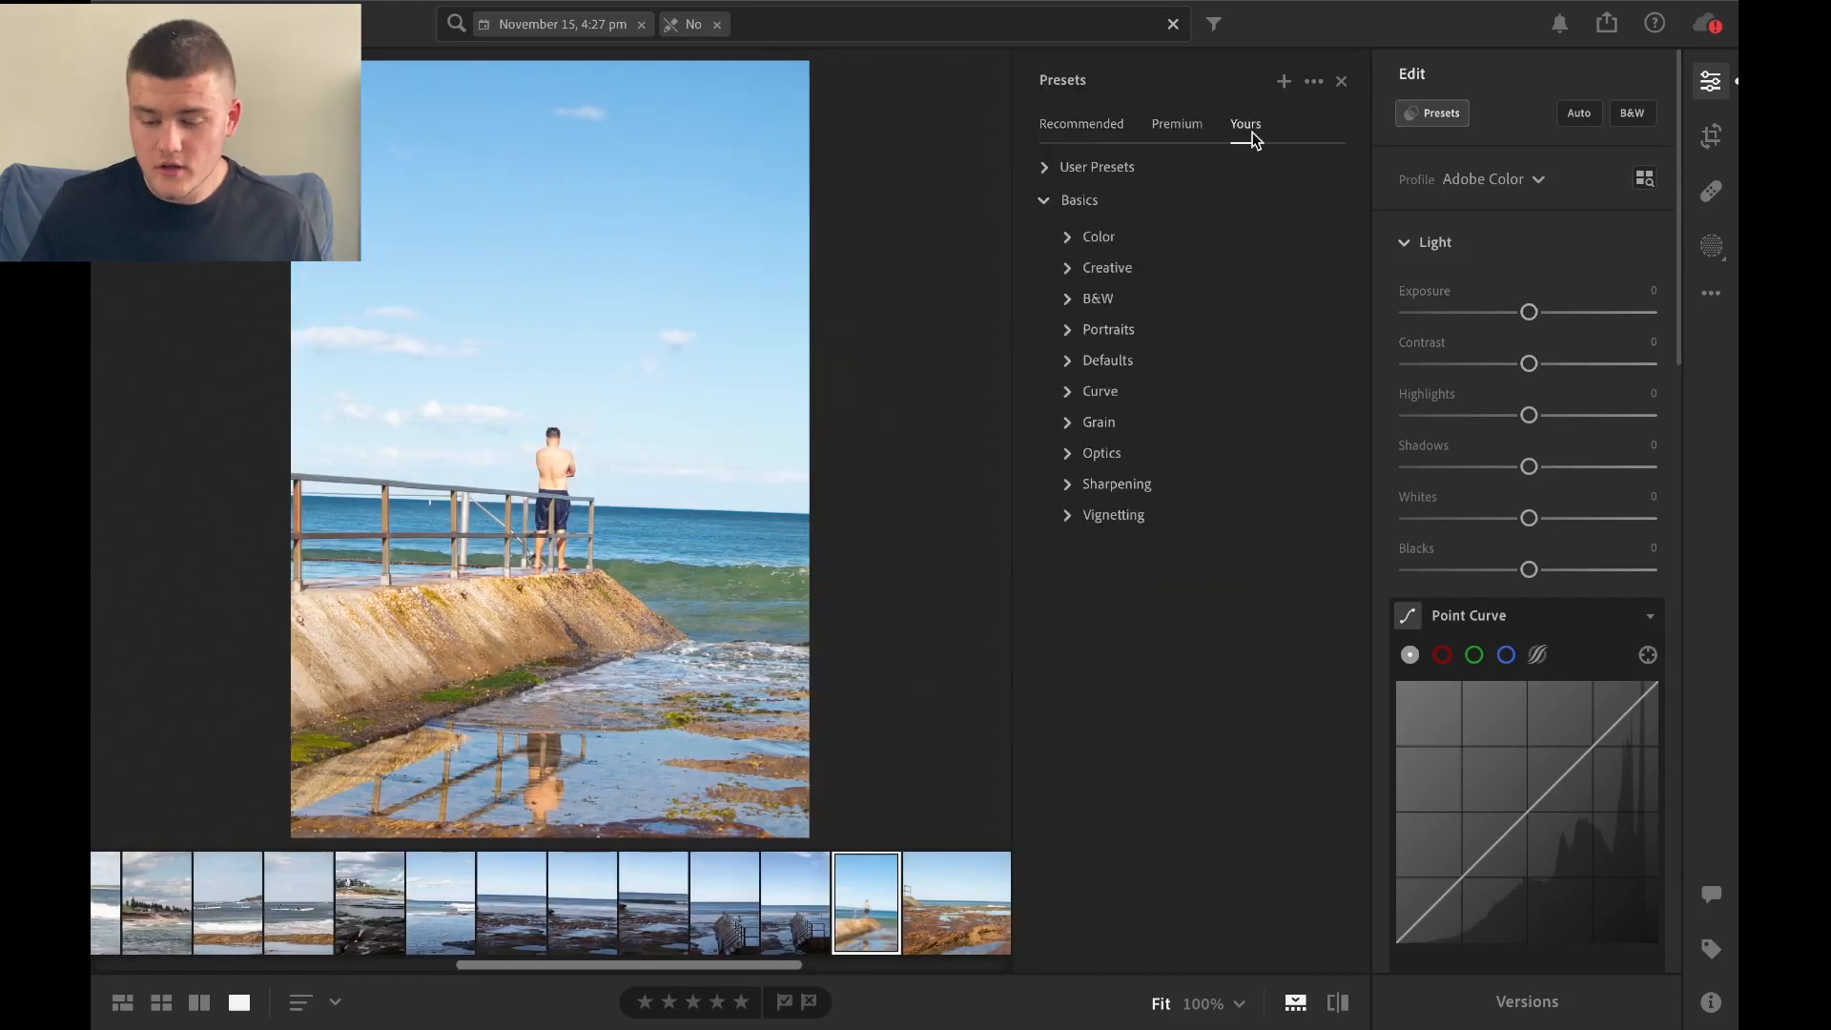
pyautogui.click(1047, 177)
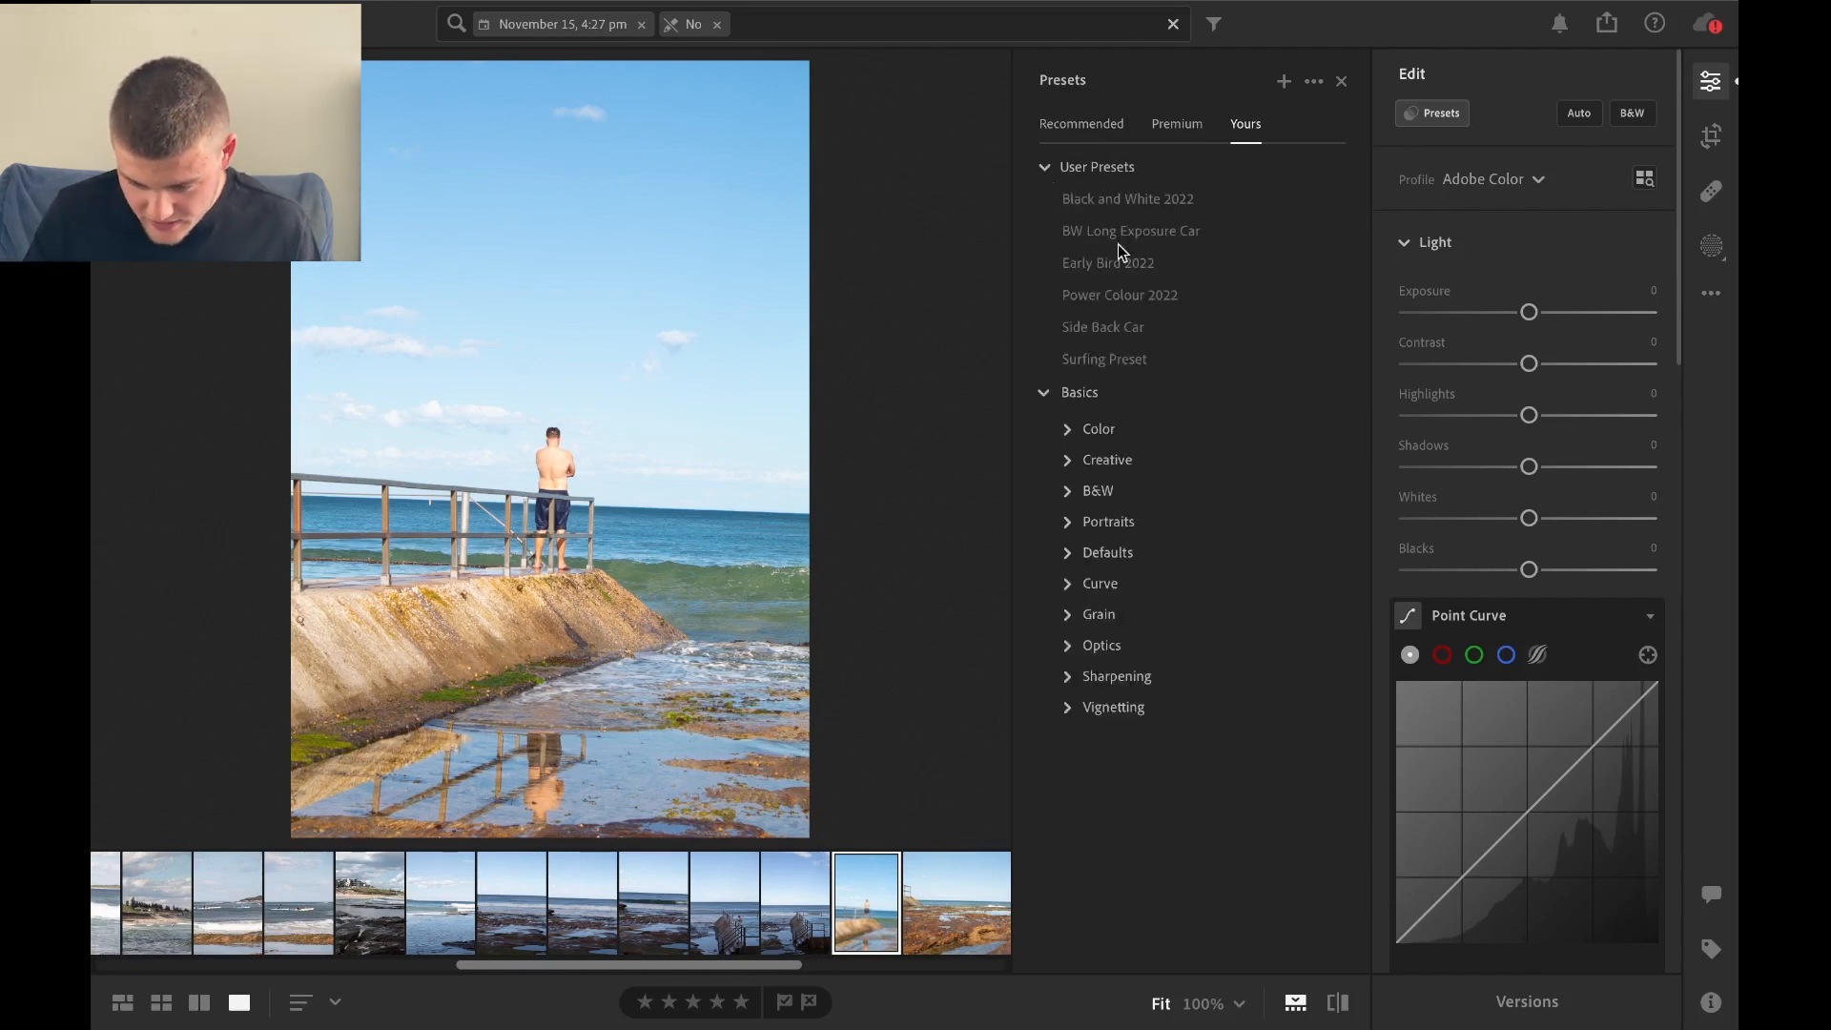
pyautogui.click(1122, 202)
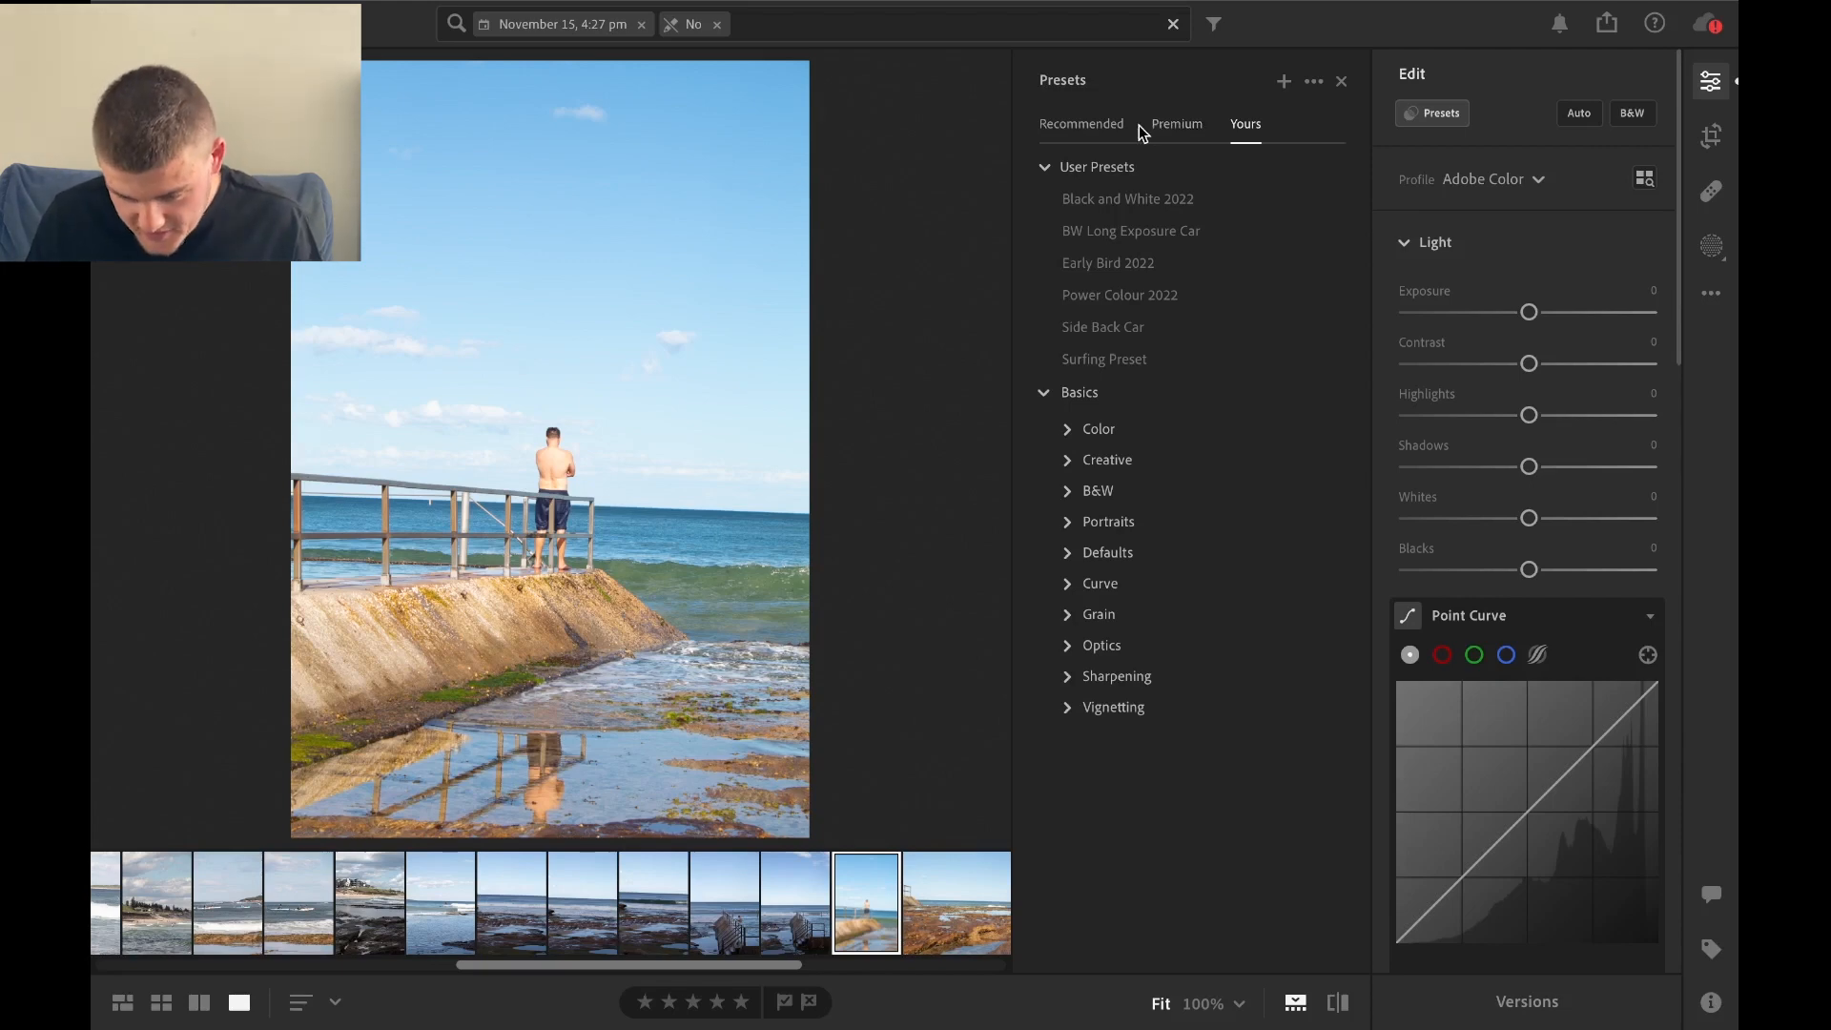
# Browse the recommended presets by Subtle, Strong, B&W and Cool, and return to showing all of them.
pyautogui.click(1107, 126)
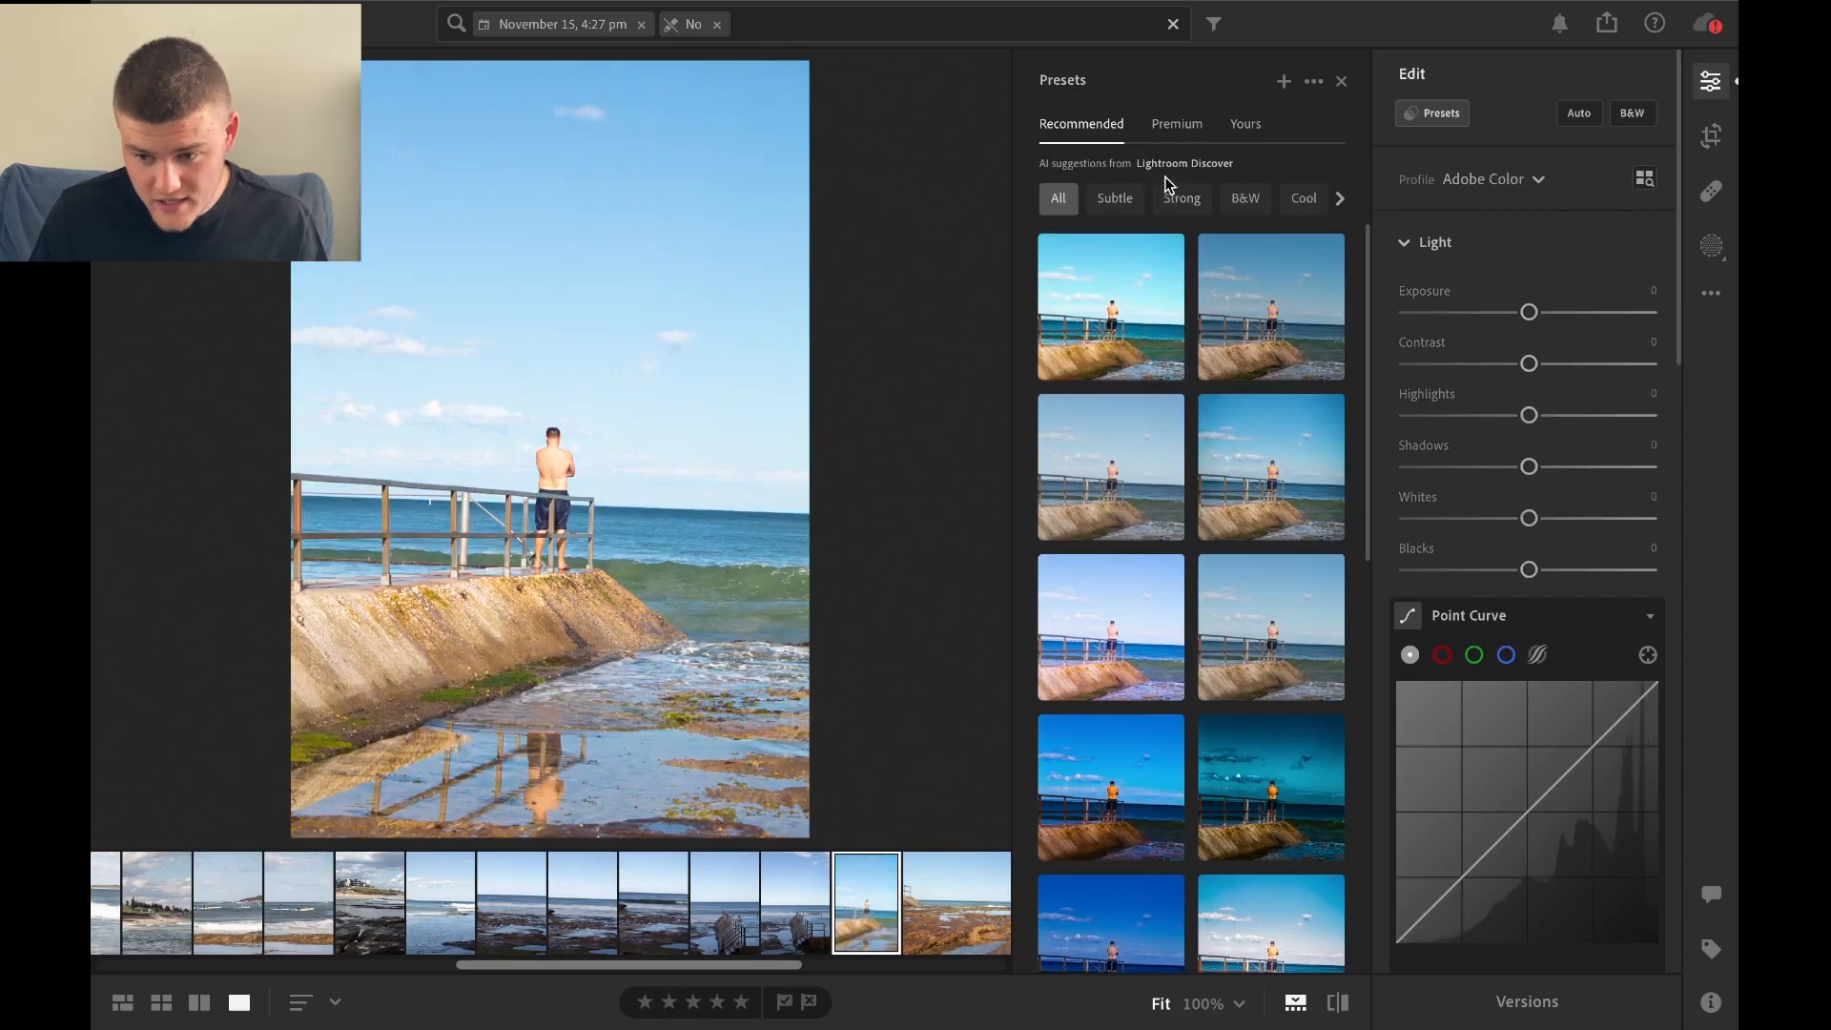
pyautogui.click(1112, 198)
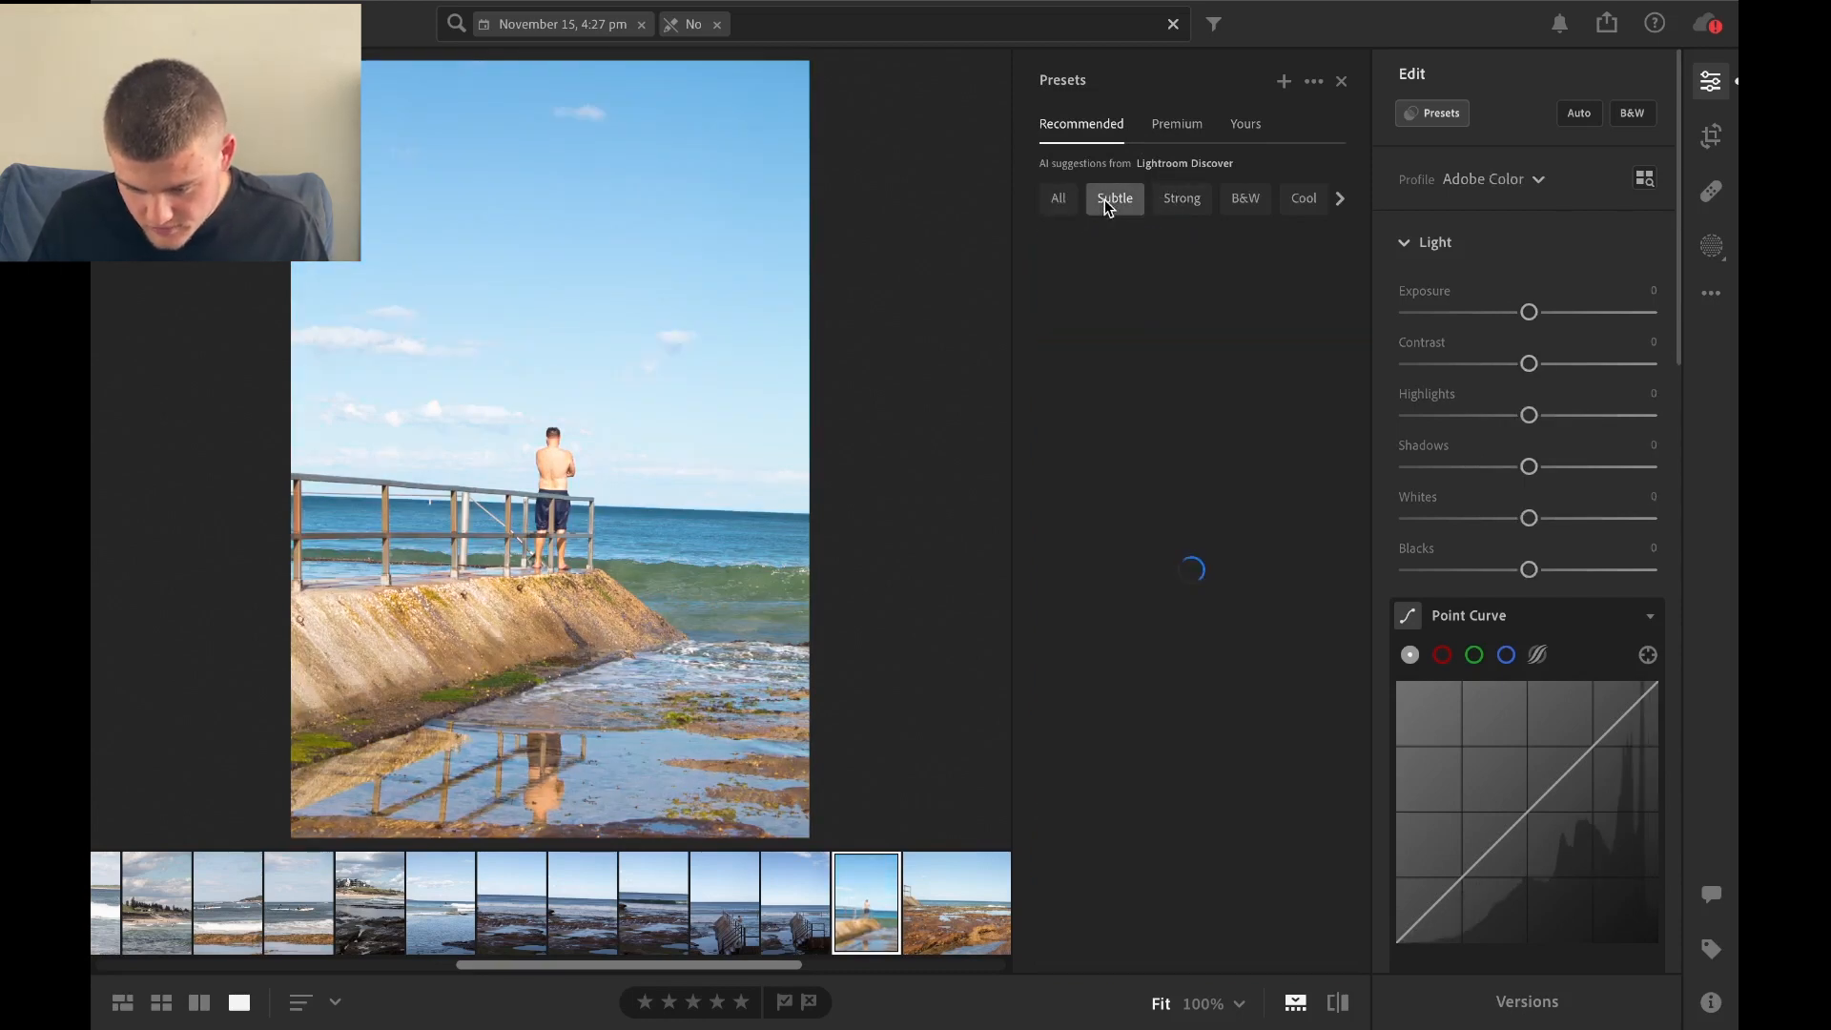
pyautogui.click(1192, 197)
pyautogui.click(1265, 206)
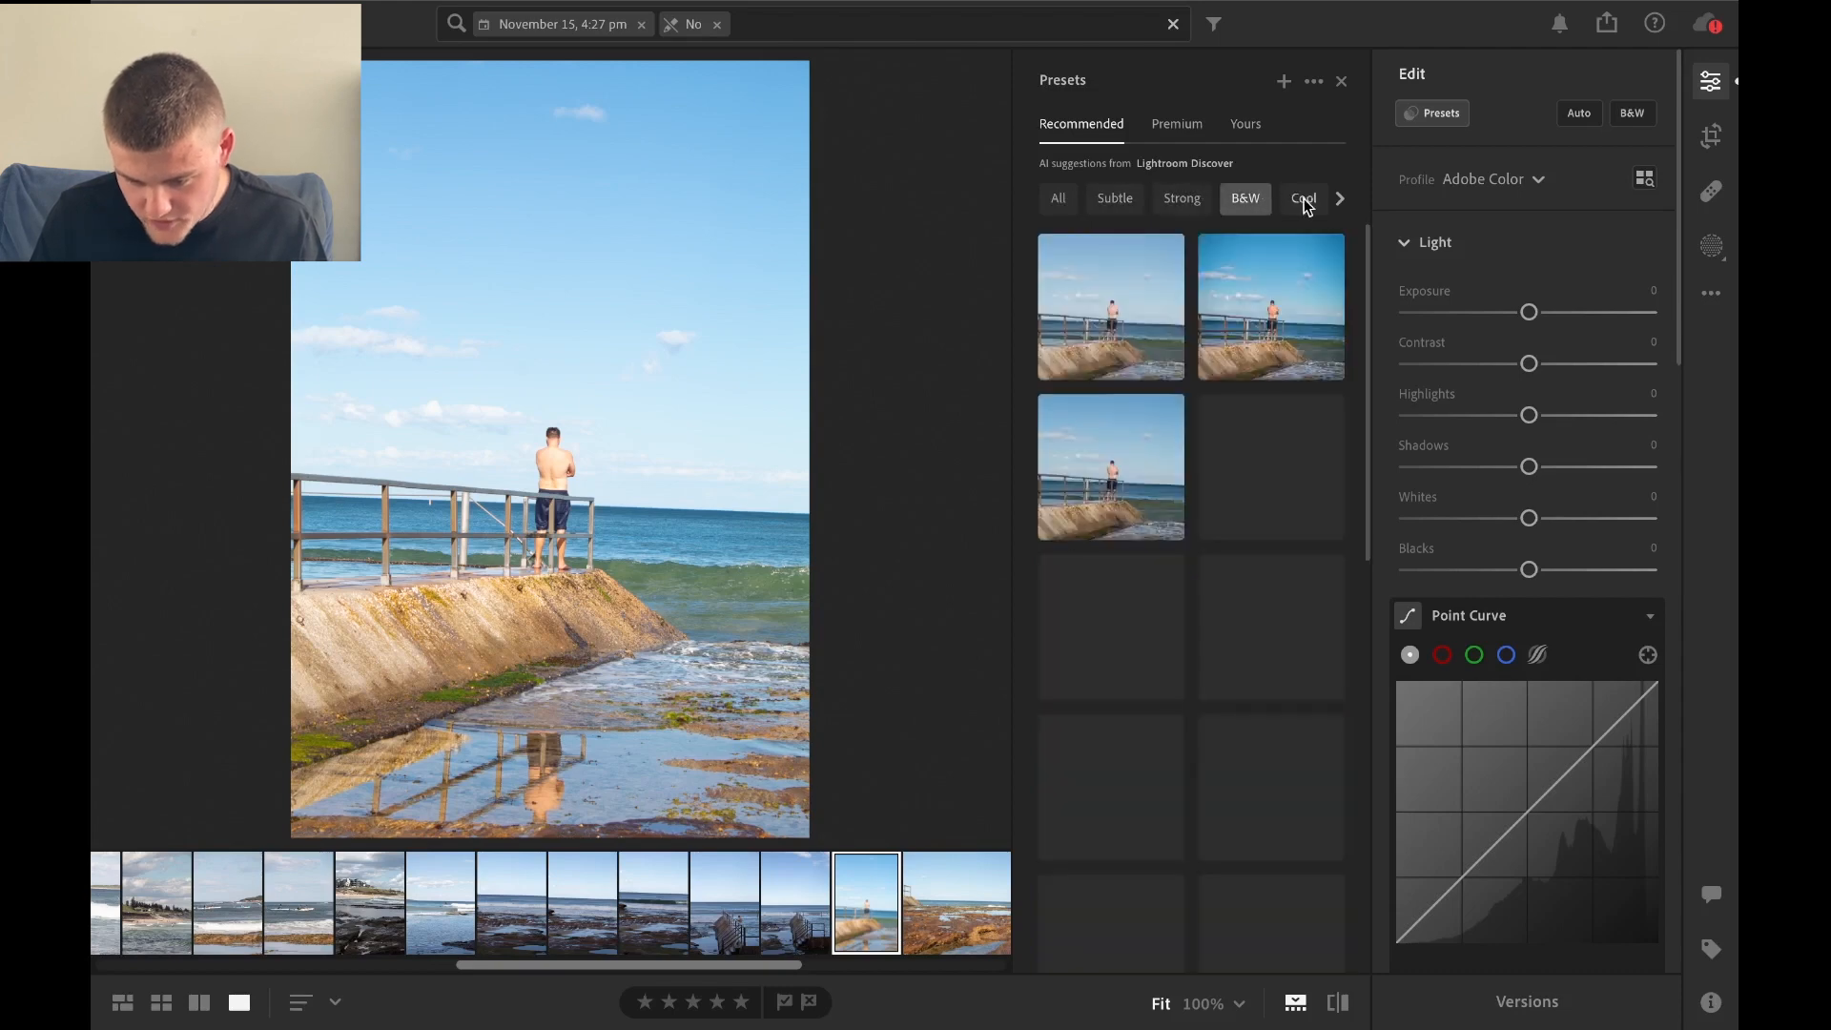
pyautogui.click(1303, 197)
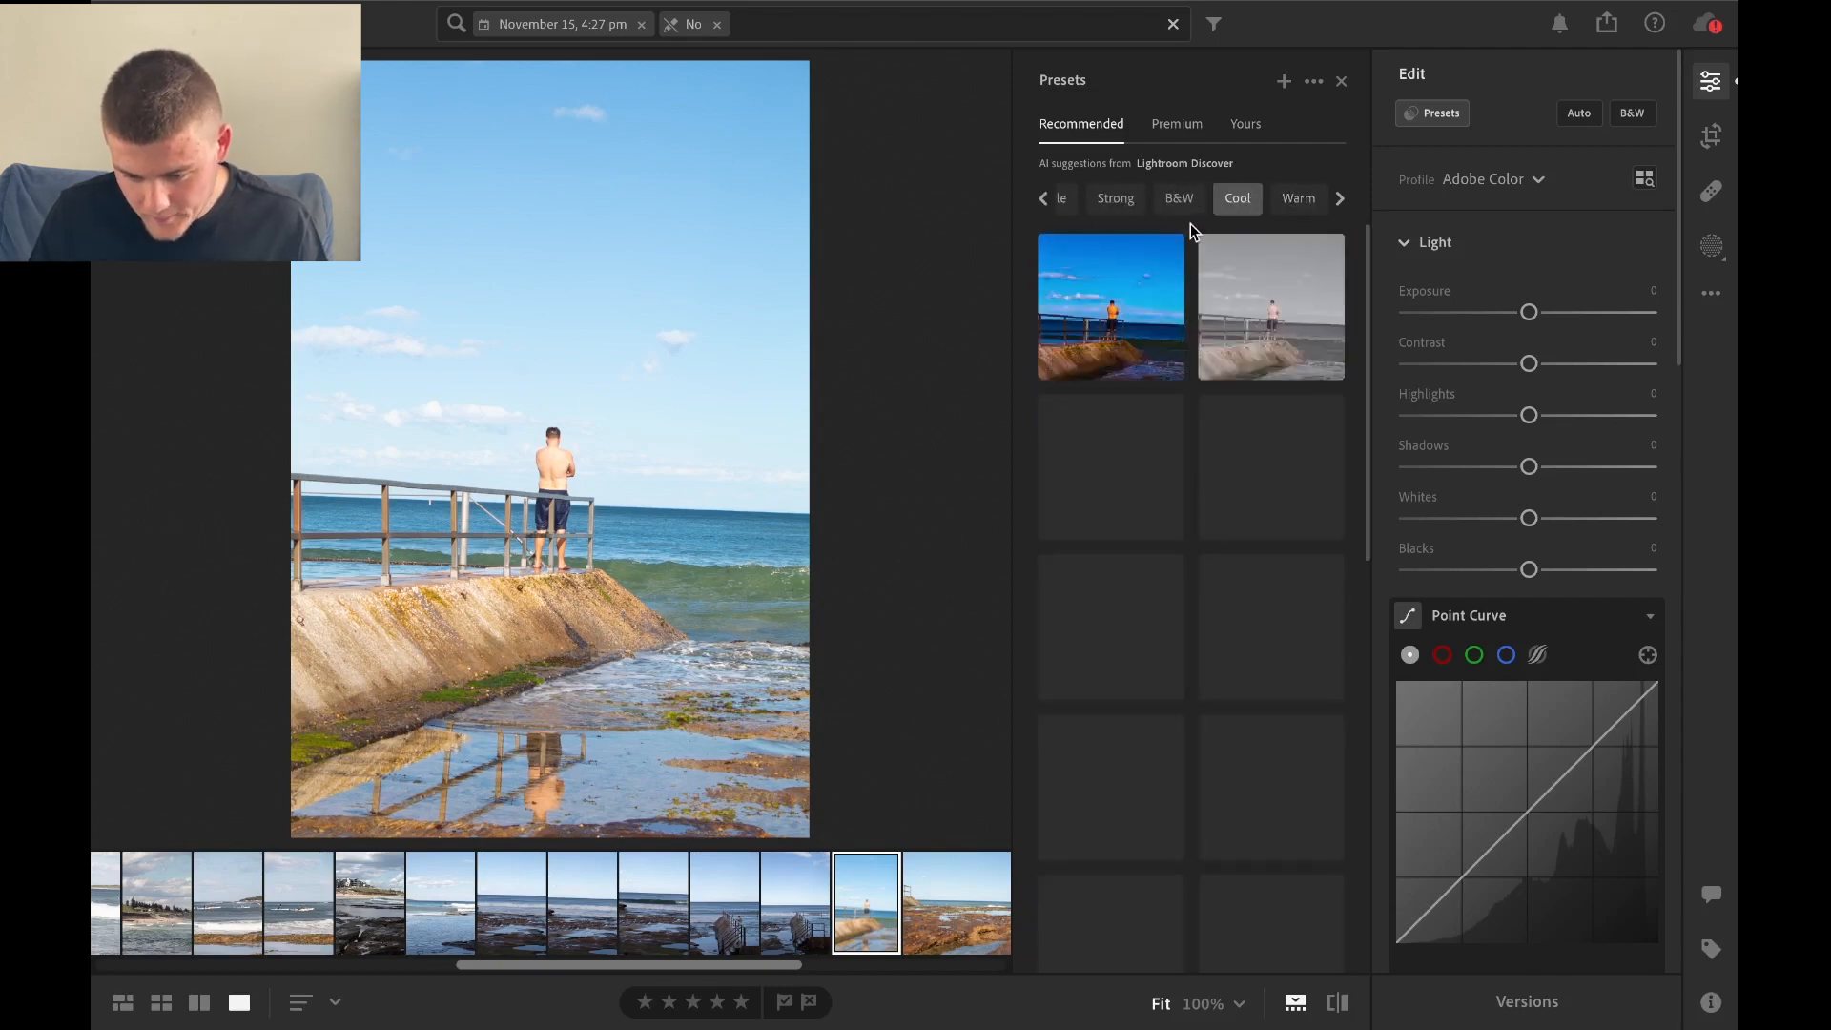
pyautogui.click(1061, 205)
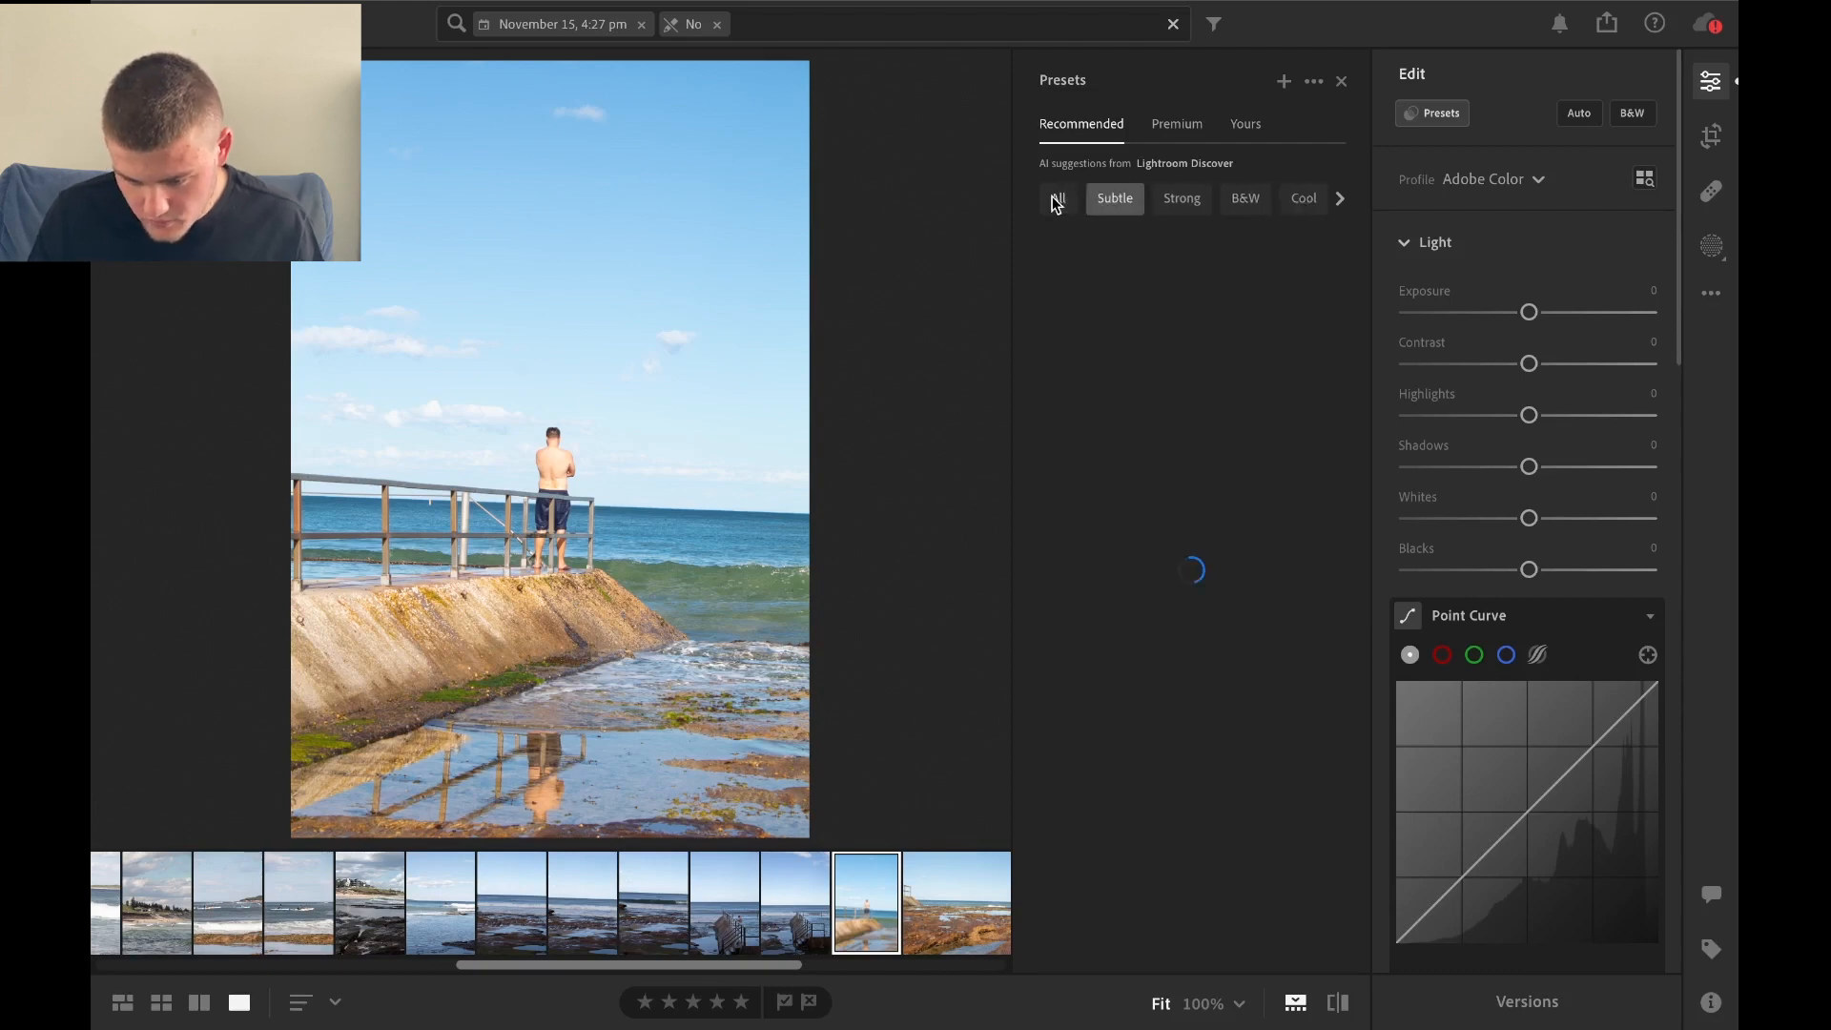
pyautogui.click(1056, 201)
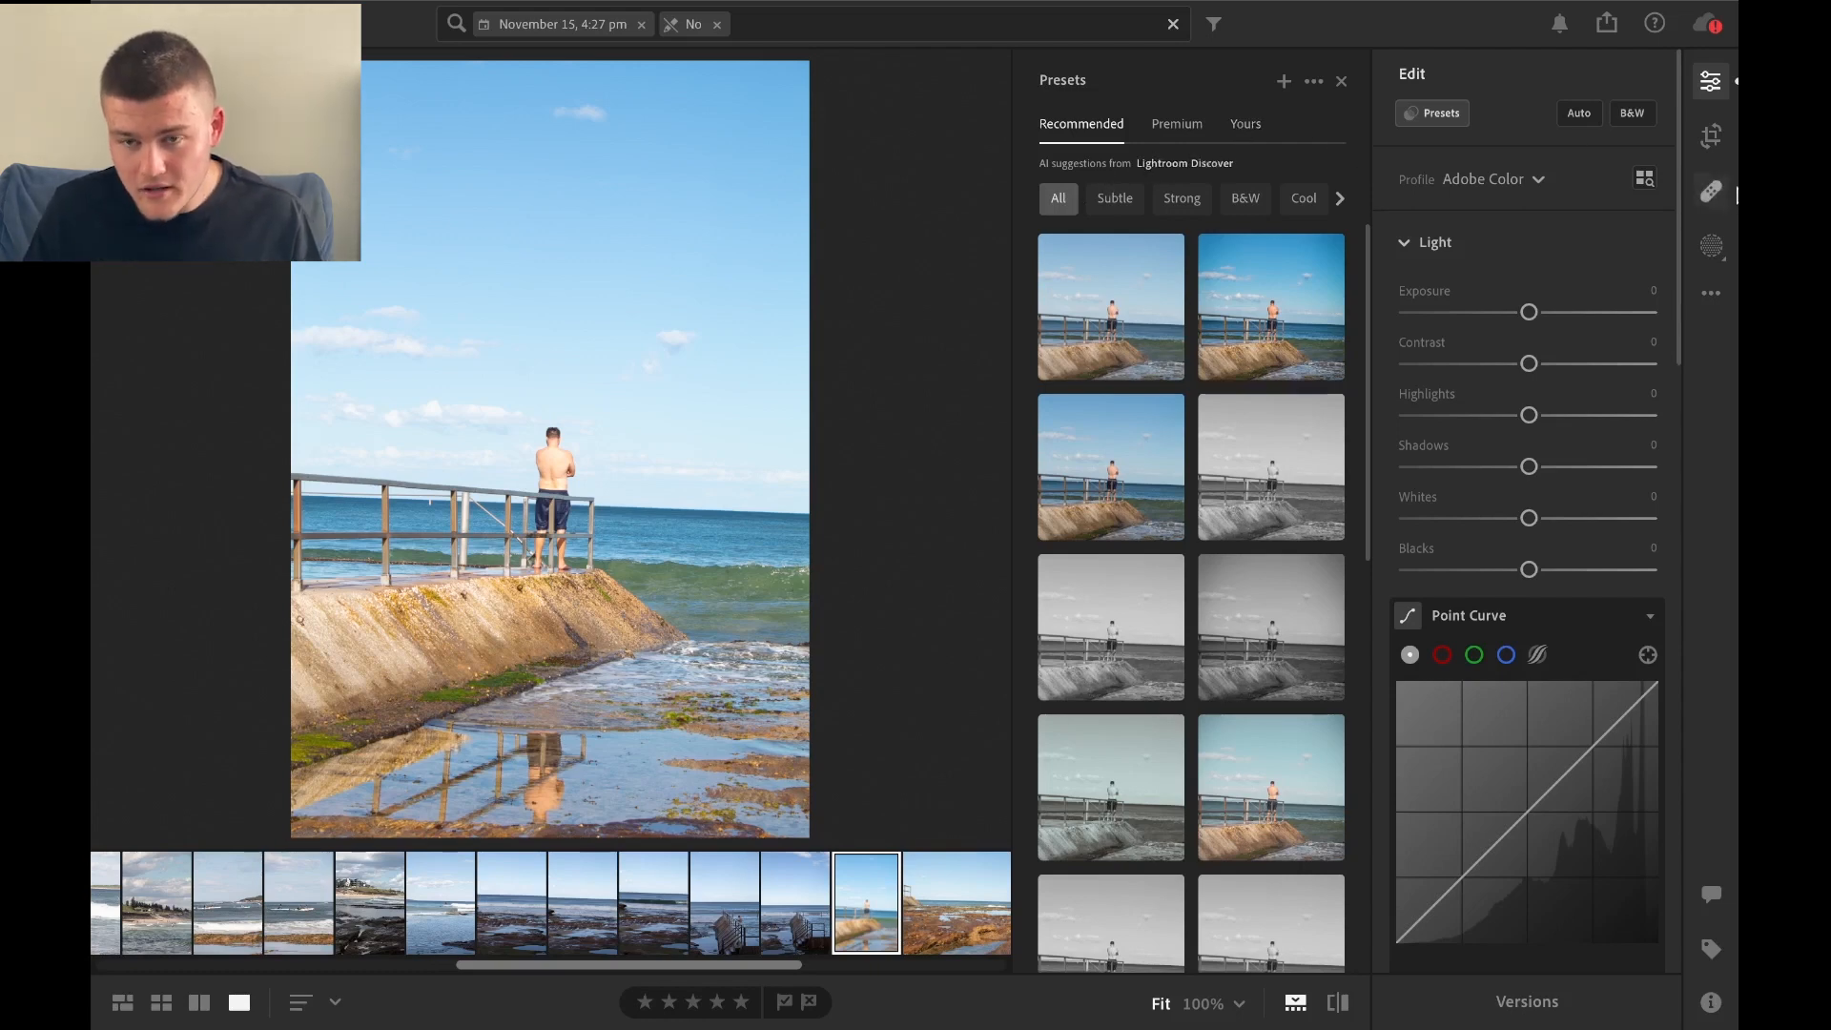
# Mask the man with Select Subject and raise the mask's Exposure to +4.00 with the overlay hidden.
pyautogui.click(1713, 247)
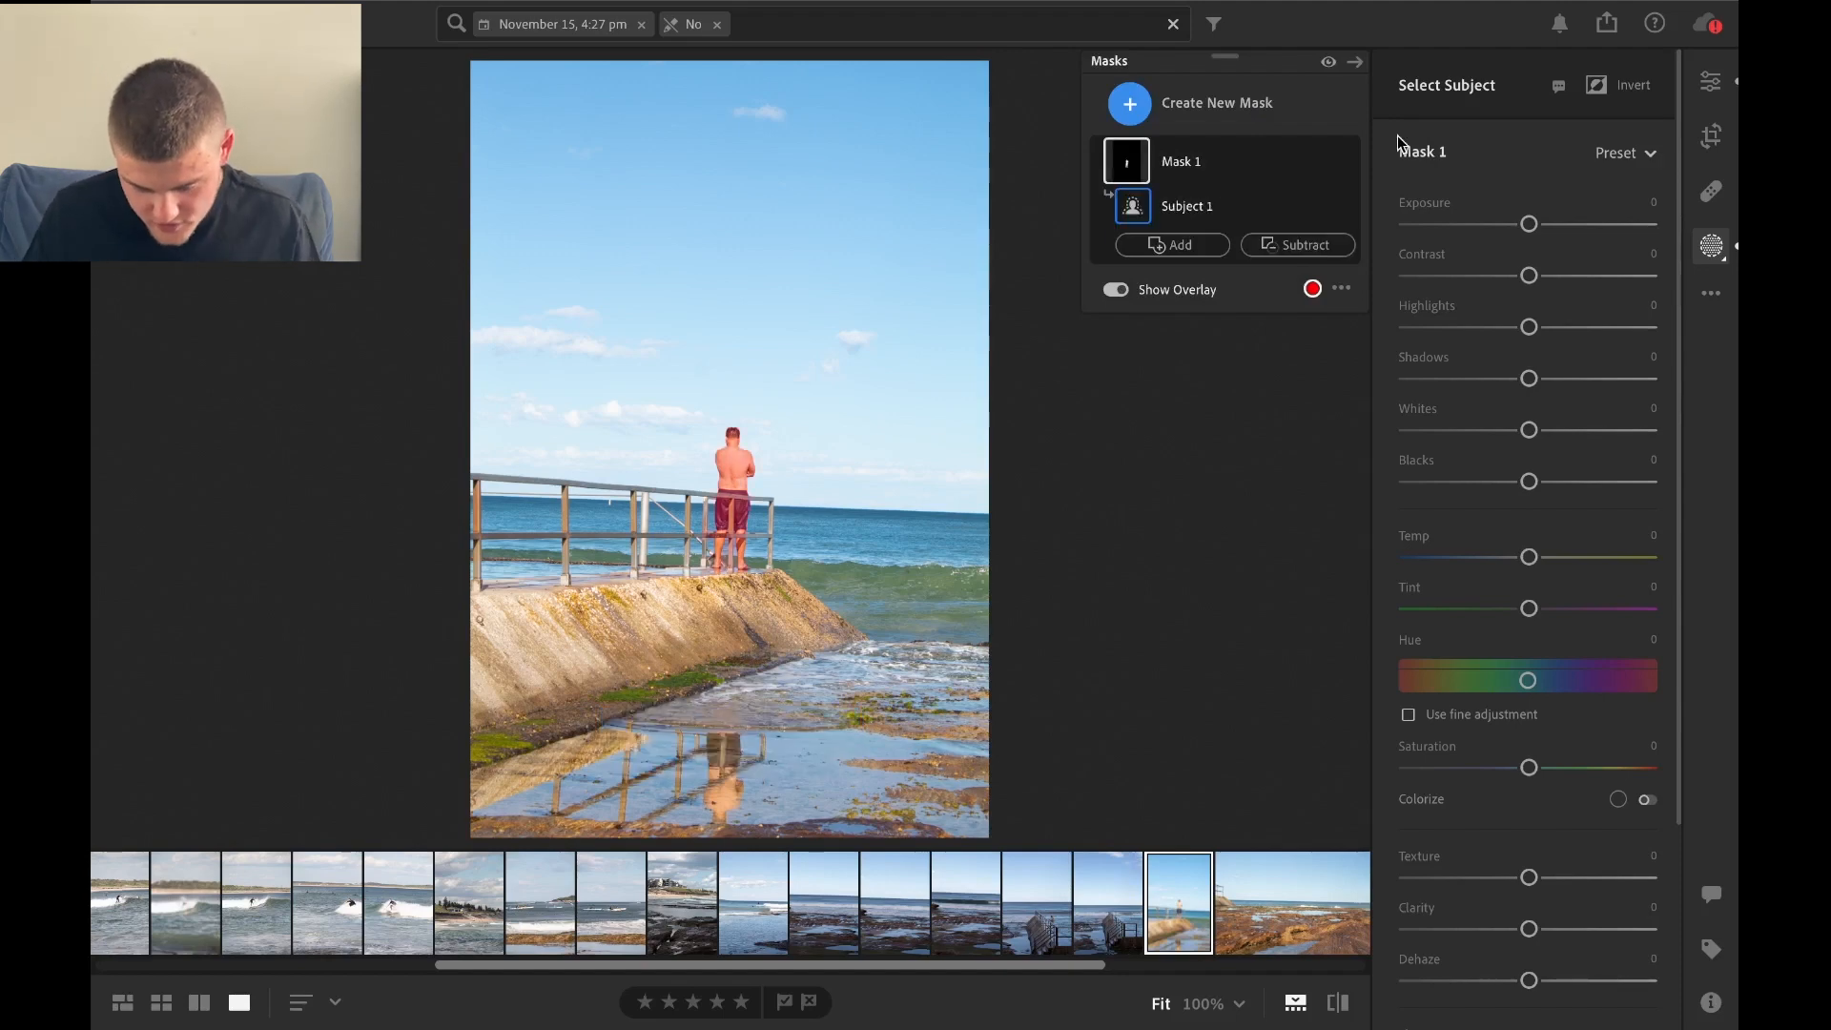
pyautogui.moveTo(1529, 224); pyautogui.dragTo(1652, 226)
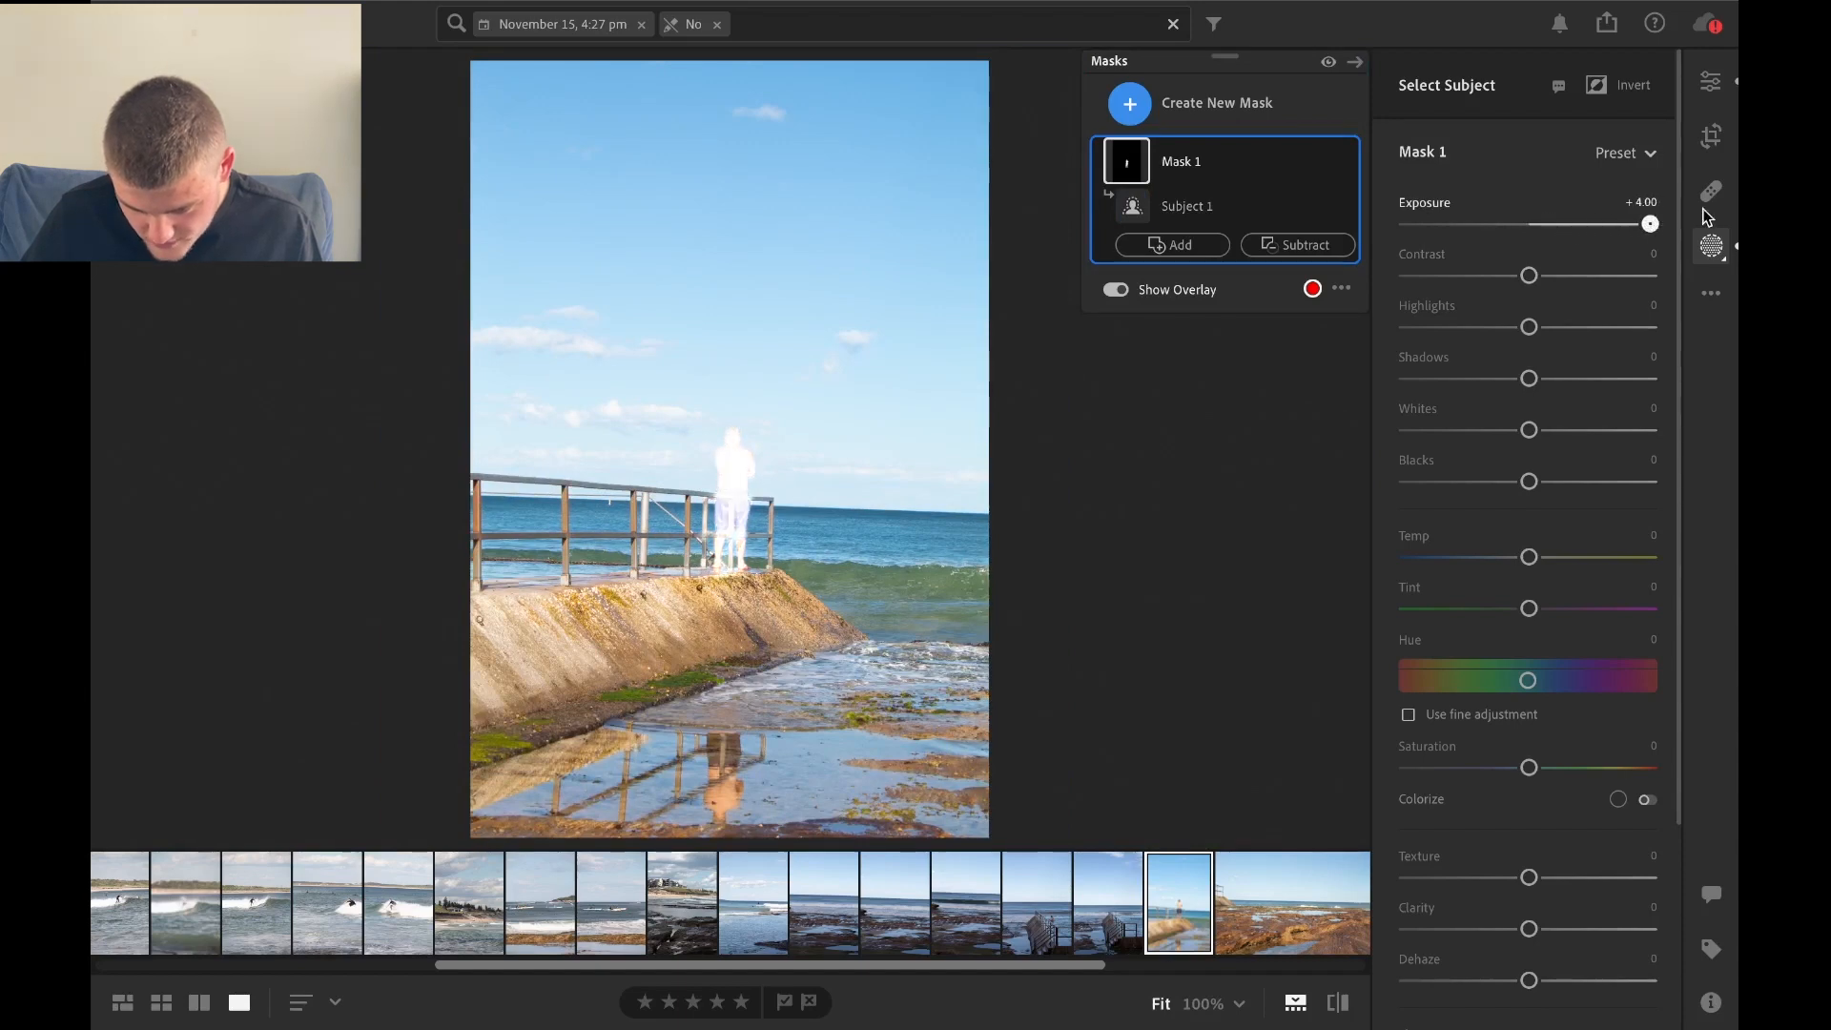
pyautogui.click(1116, 289)
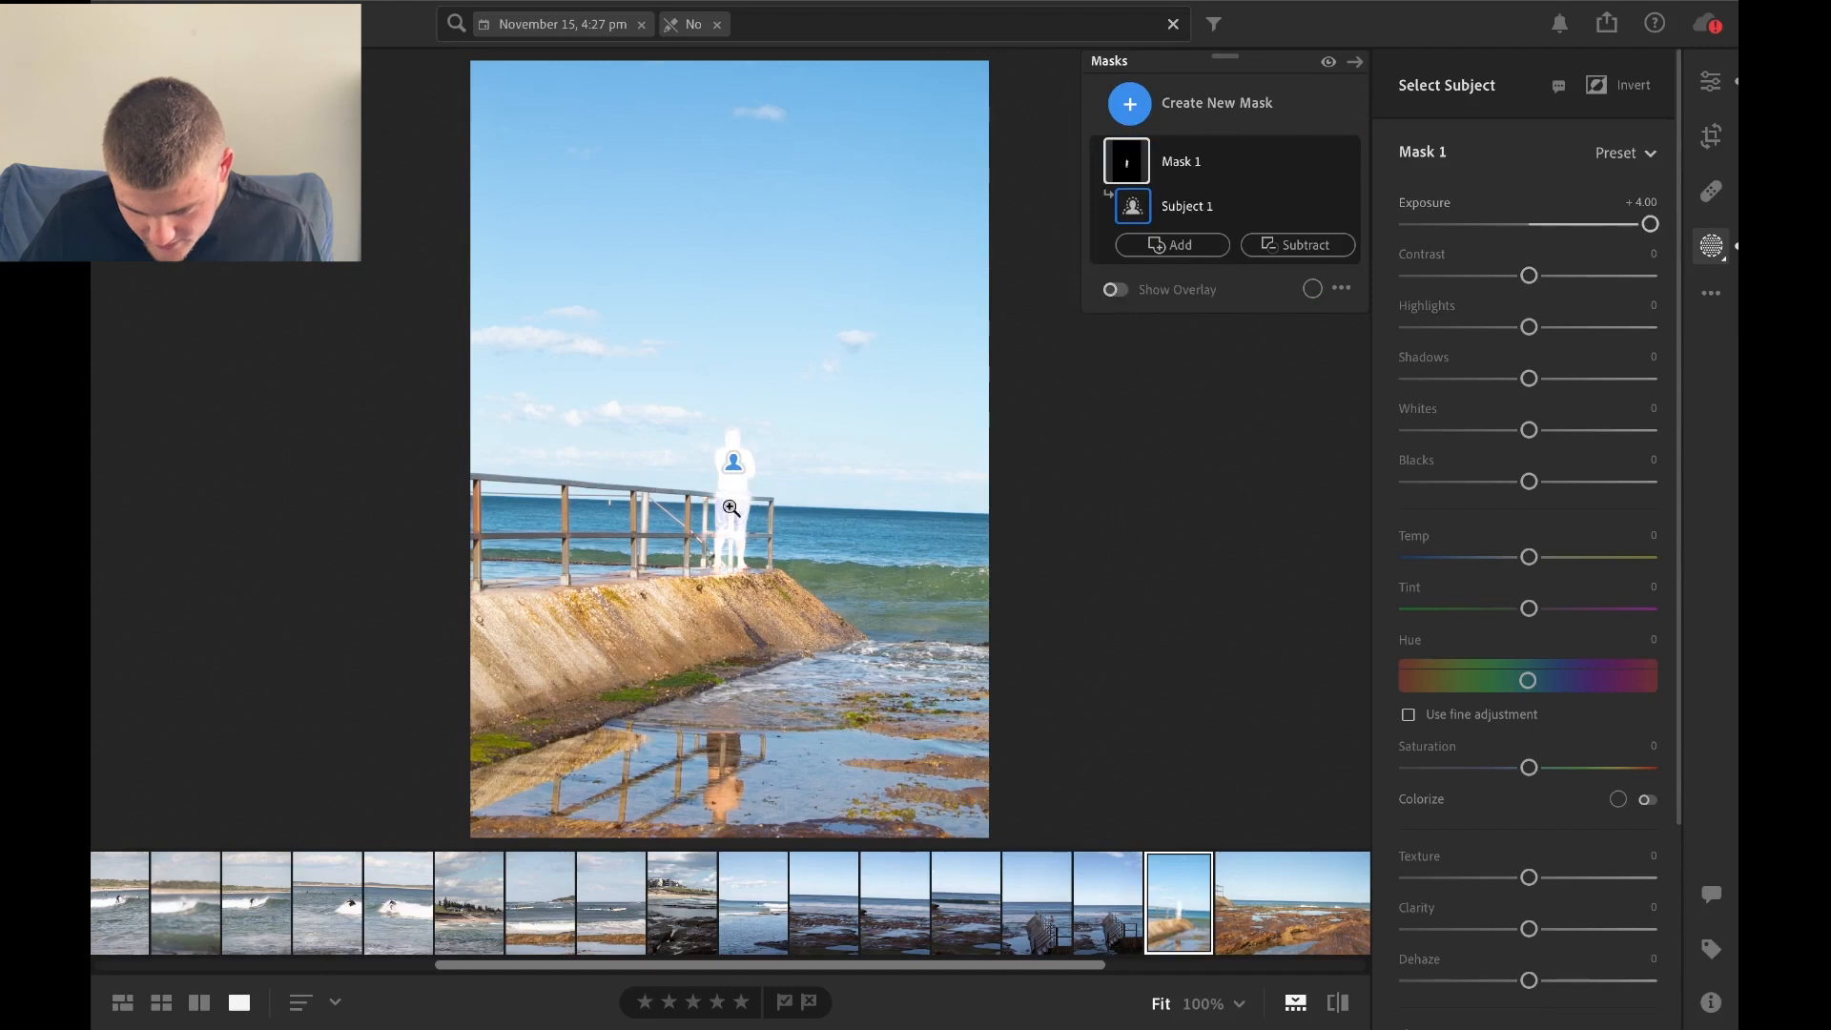
# Lower the subject mask's Exposure to -4.00 and bring it back up to -0.84.
pyautogui.moveTo(1402, 3)
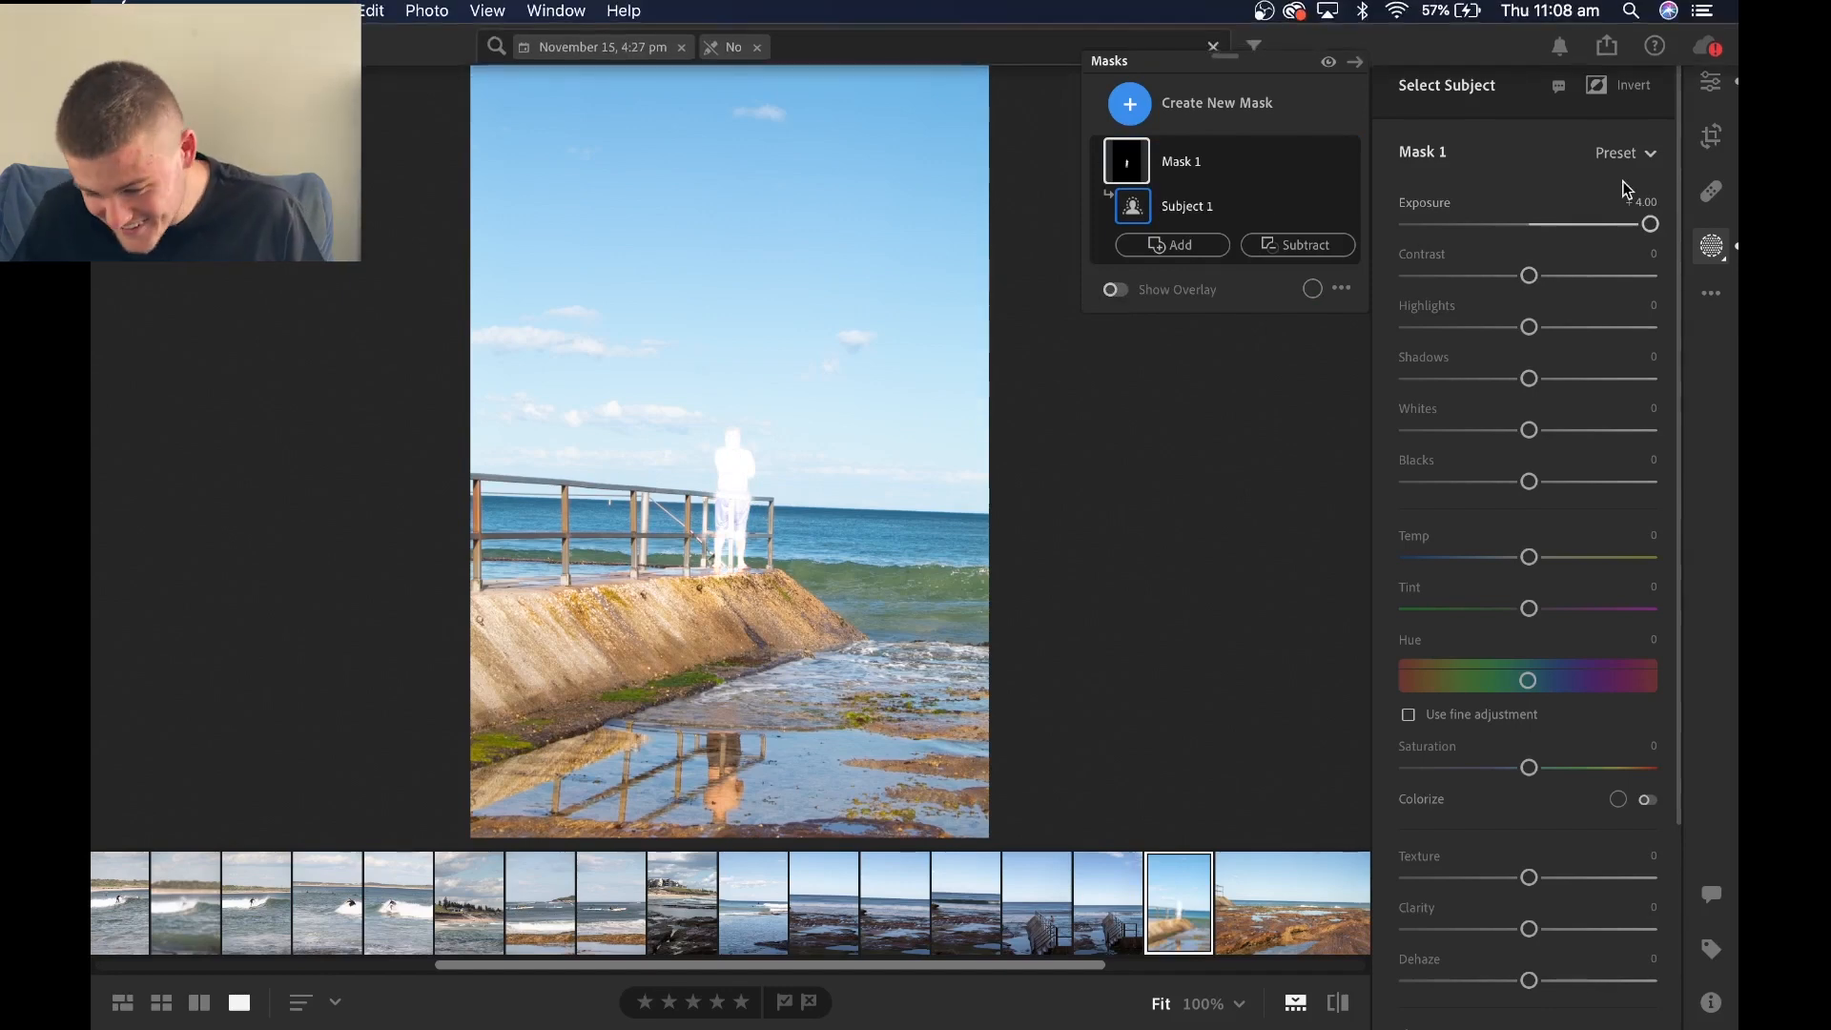
pyautogui.moveTo(1653, 232); pyautogui.dragTo(1393, 244)
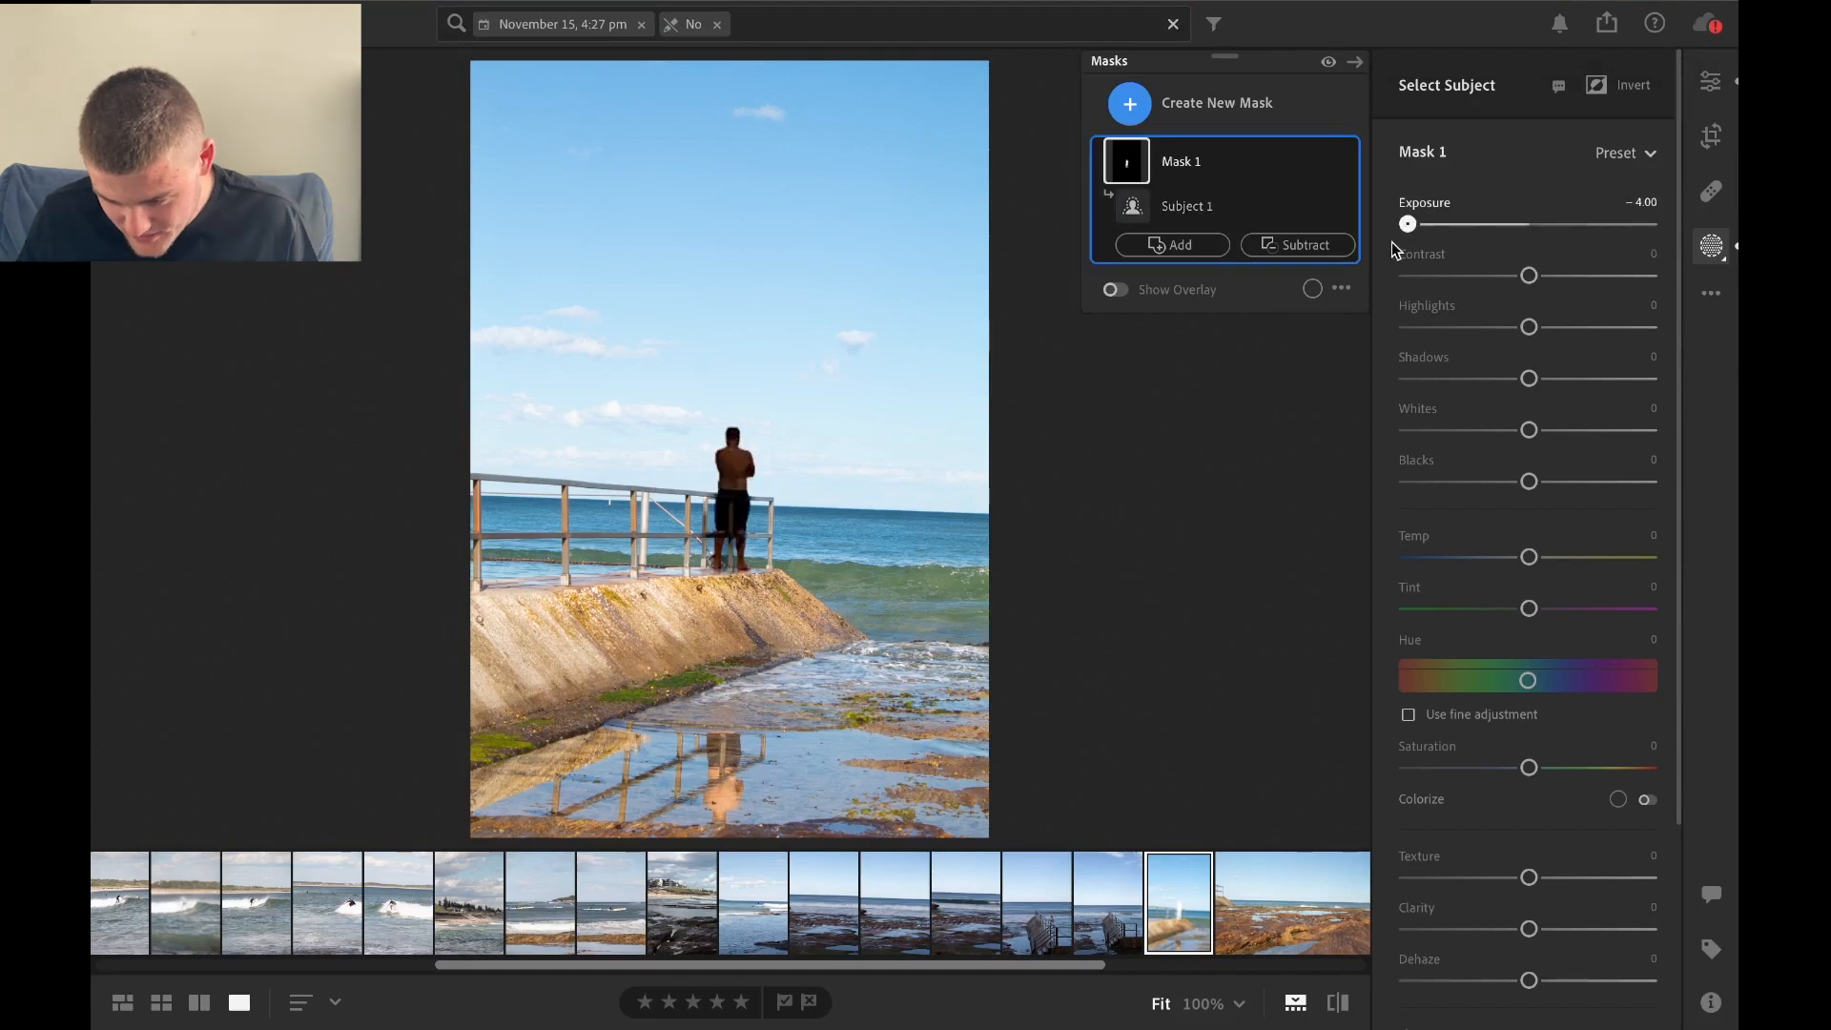
pyautogui.moveTo(1324, 221)
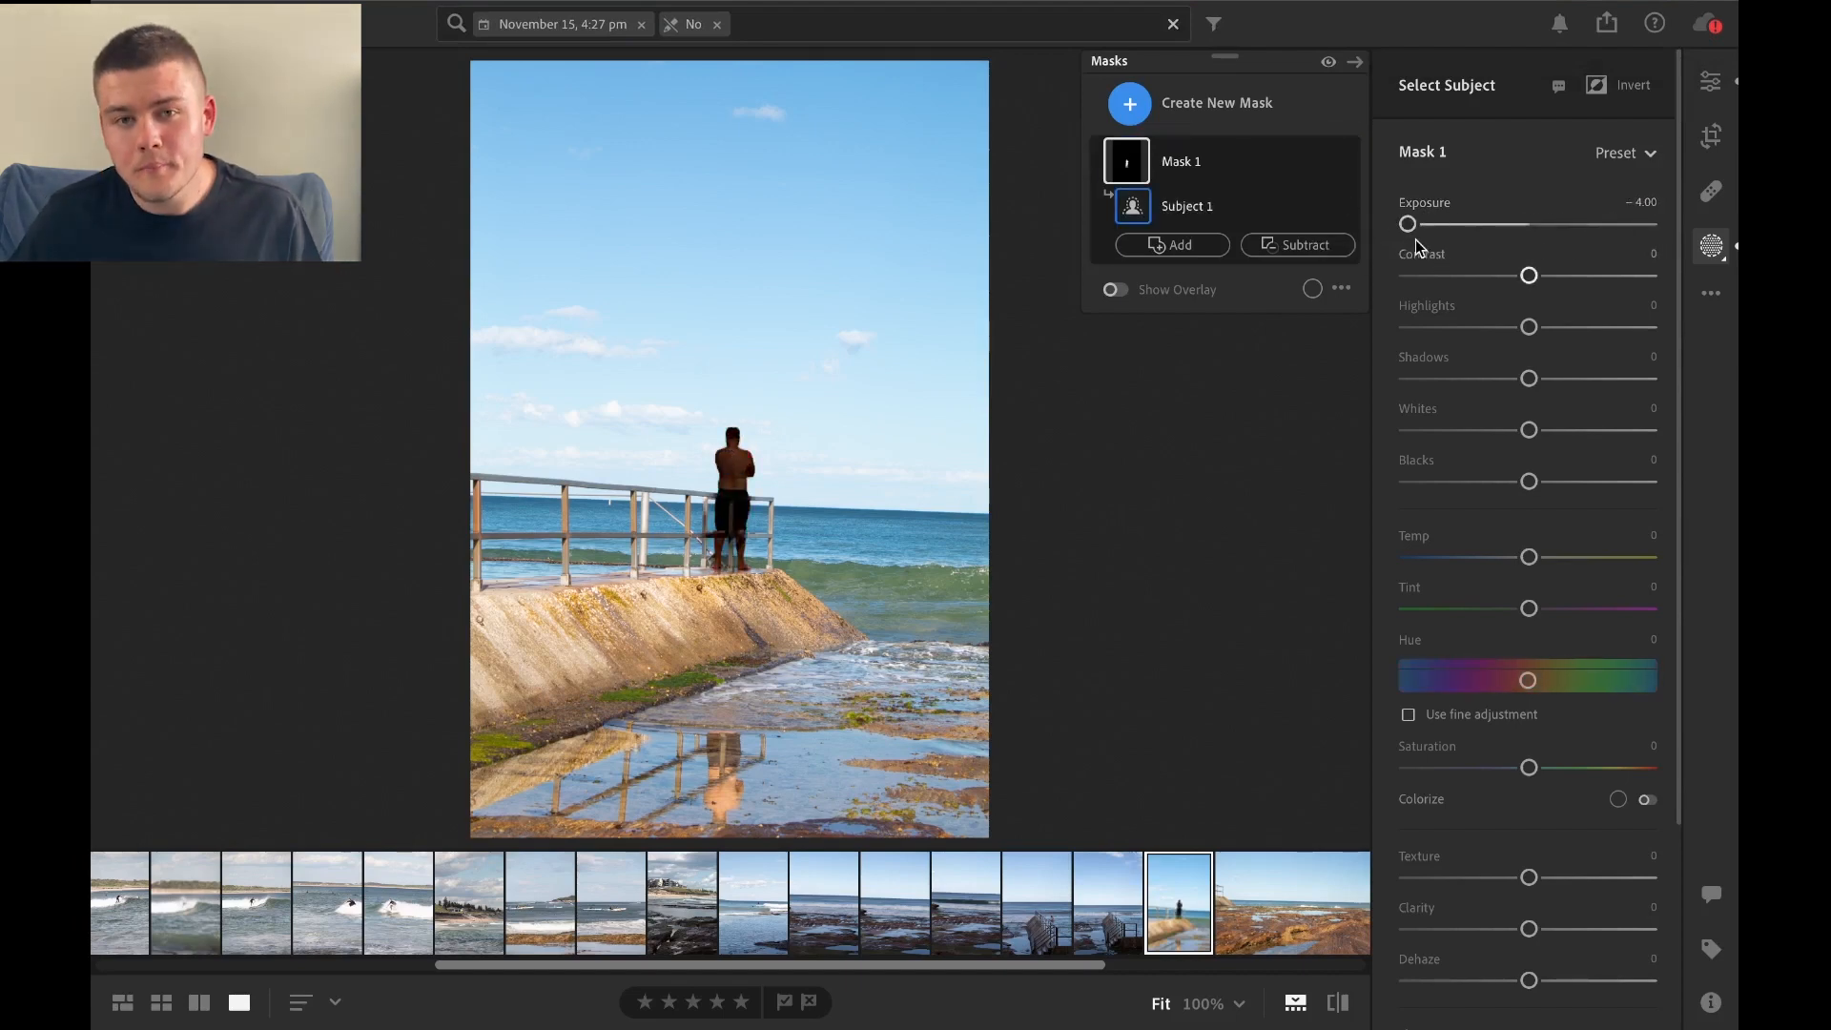
pyautogui.moveTo(1408, 225); pyautogui.dragTo(1506, 237)
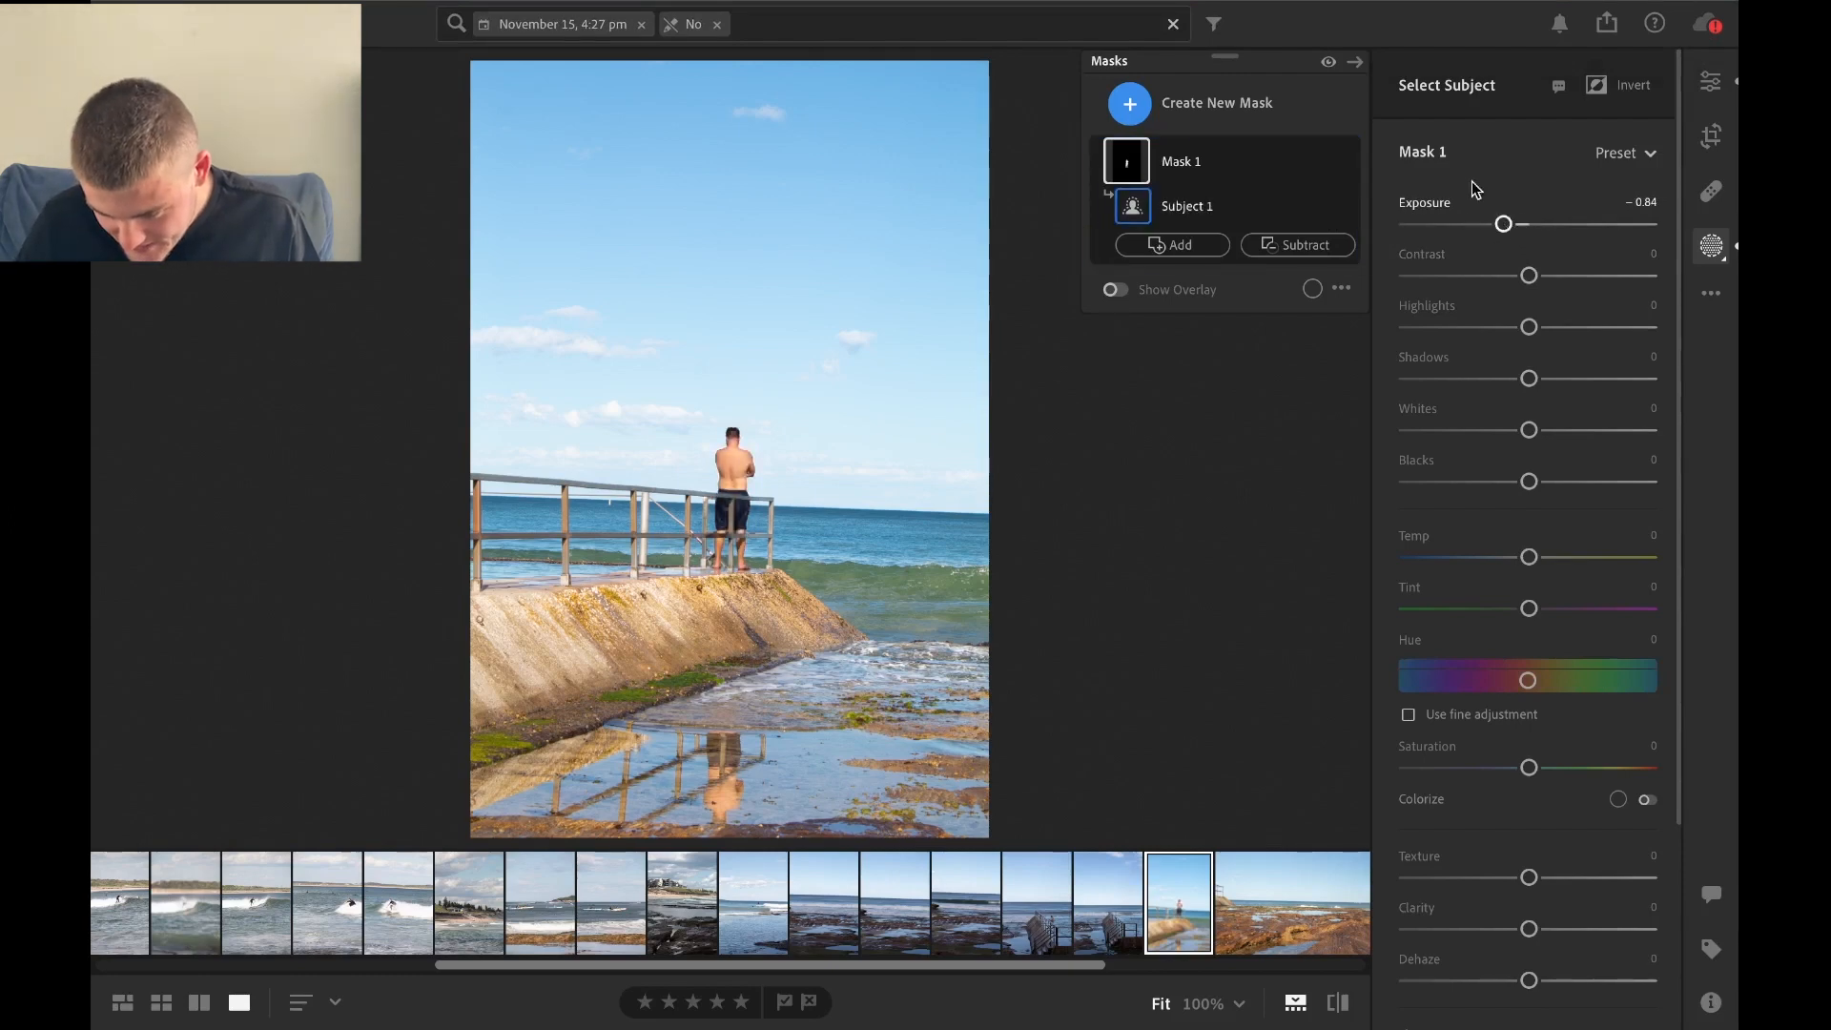
# Reset the subject mask's Exposure, try its Contrast at +30 and reset that too, and return to the Edit settings.
pyautogui.doubleClick(1445, 202)
pyautogui.moveTo(1524, 275)
pyautogui.mouseDown()
pyautogui.moveTo(1608, 276)
pyautogui.moveTo(1477, 275)
pyautogui.moveTo(1557, 276)
pyautogui.mouseUp()
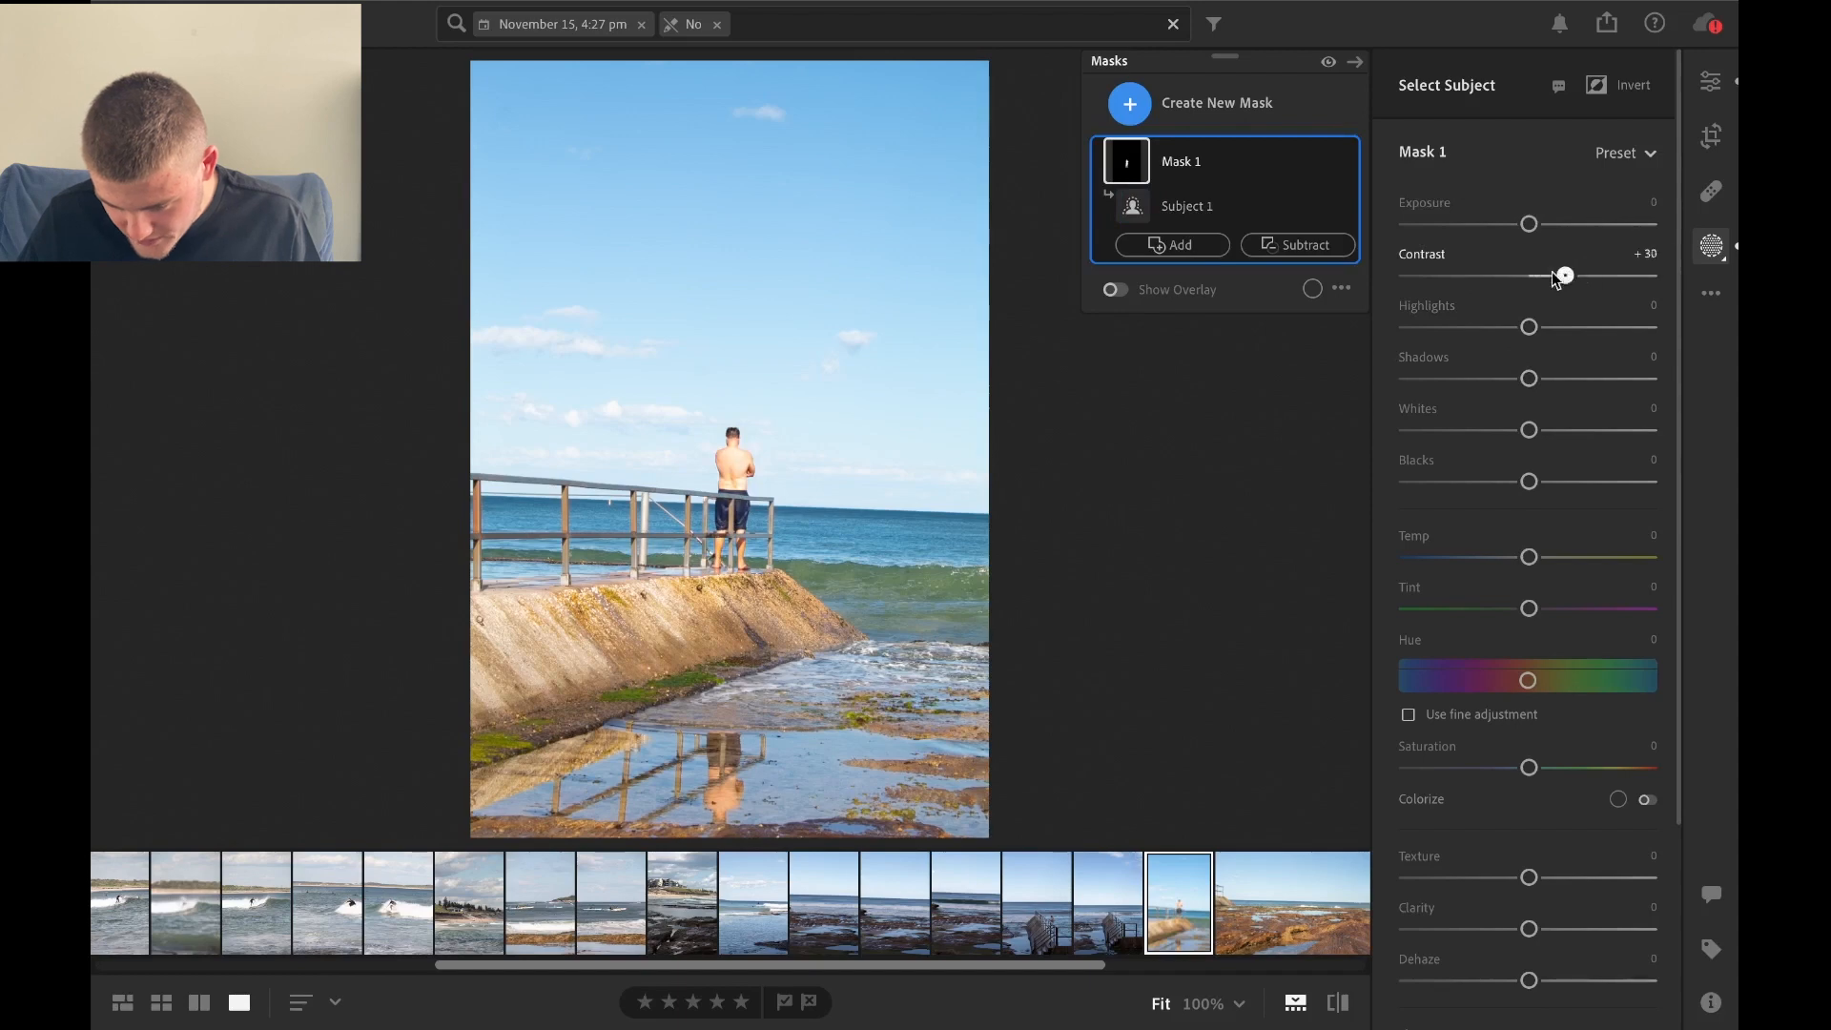
pyautogui.doubleClick(1540, 275)
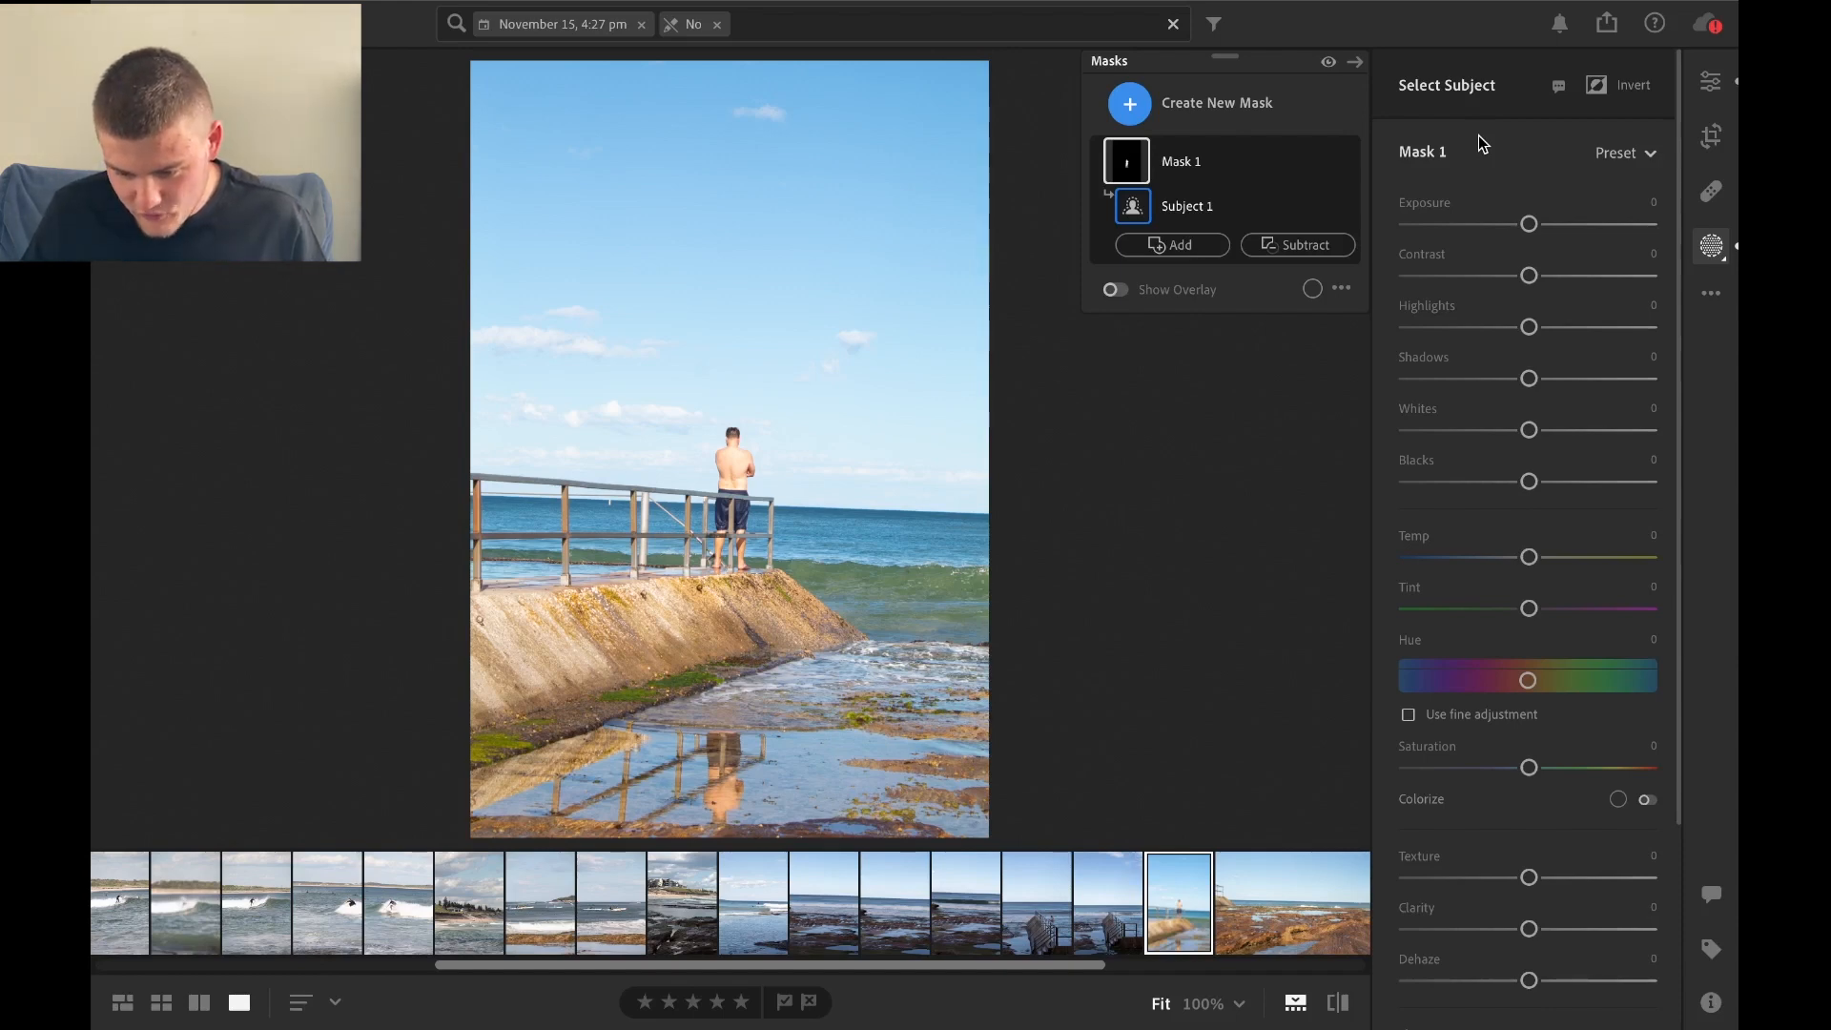
pyautogui.click(1712, 82)
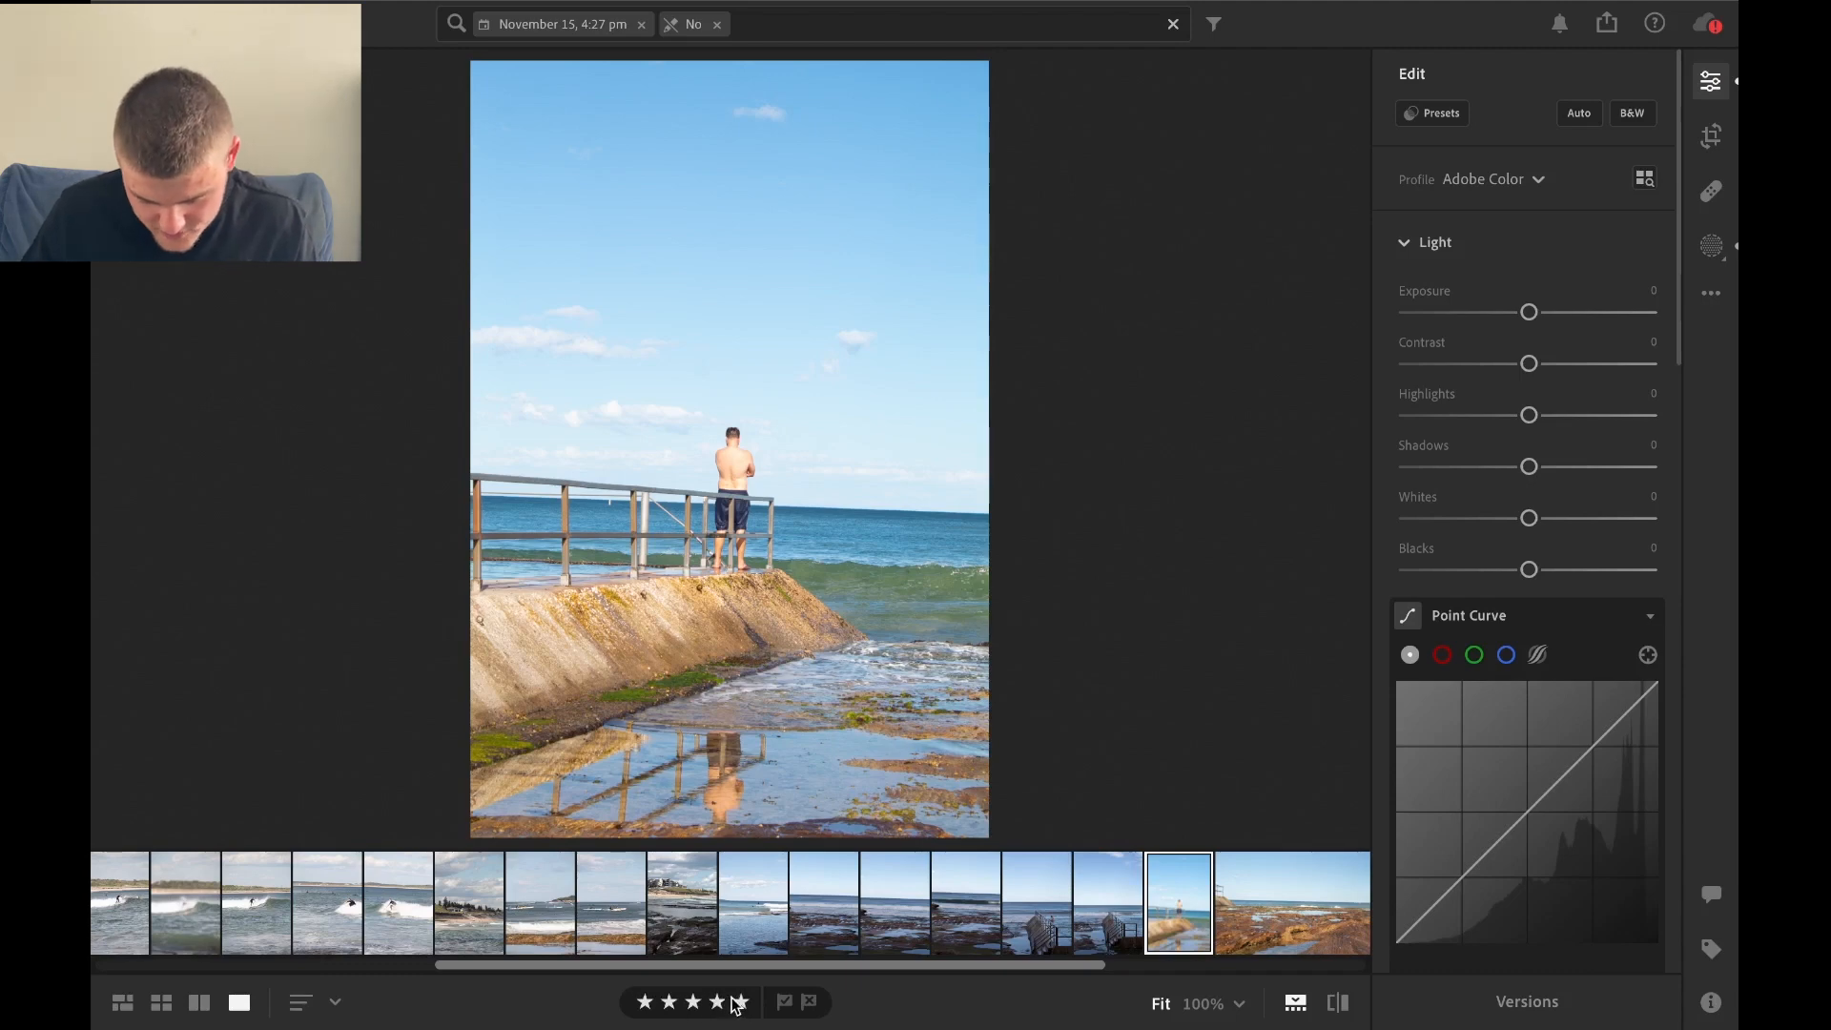
# Rate the photo of the man by the sea two stars and show the Recent Edits collection.
pyautogui.click(669, 1007)
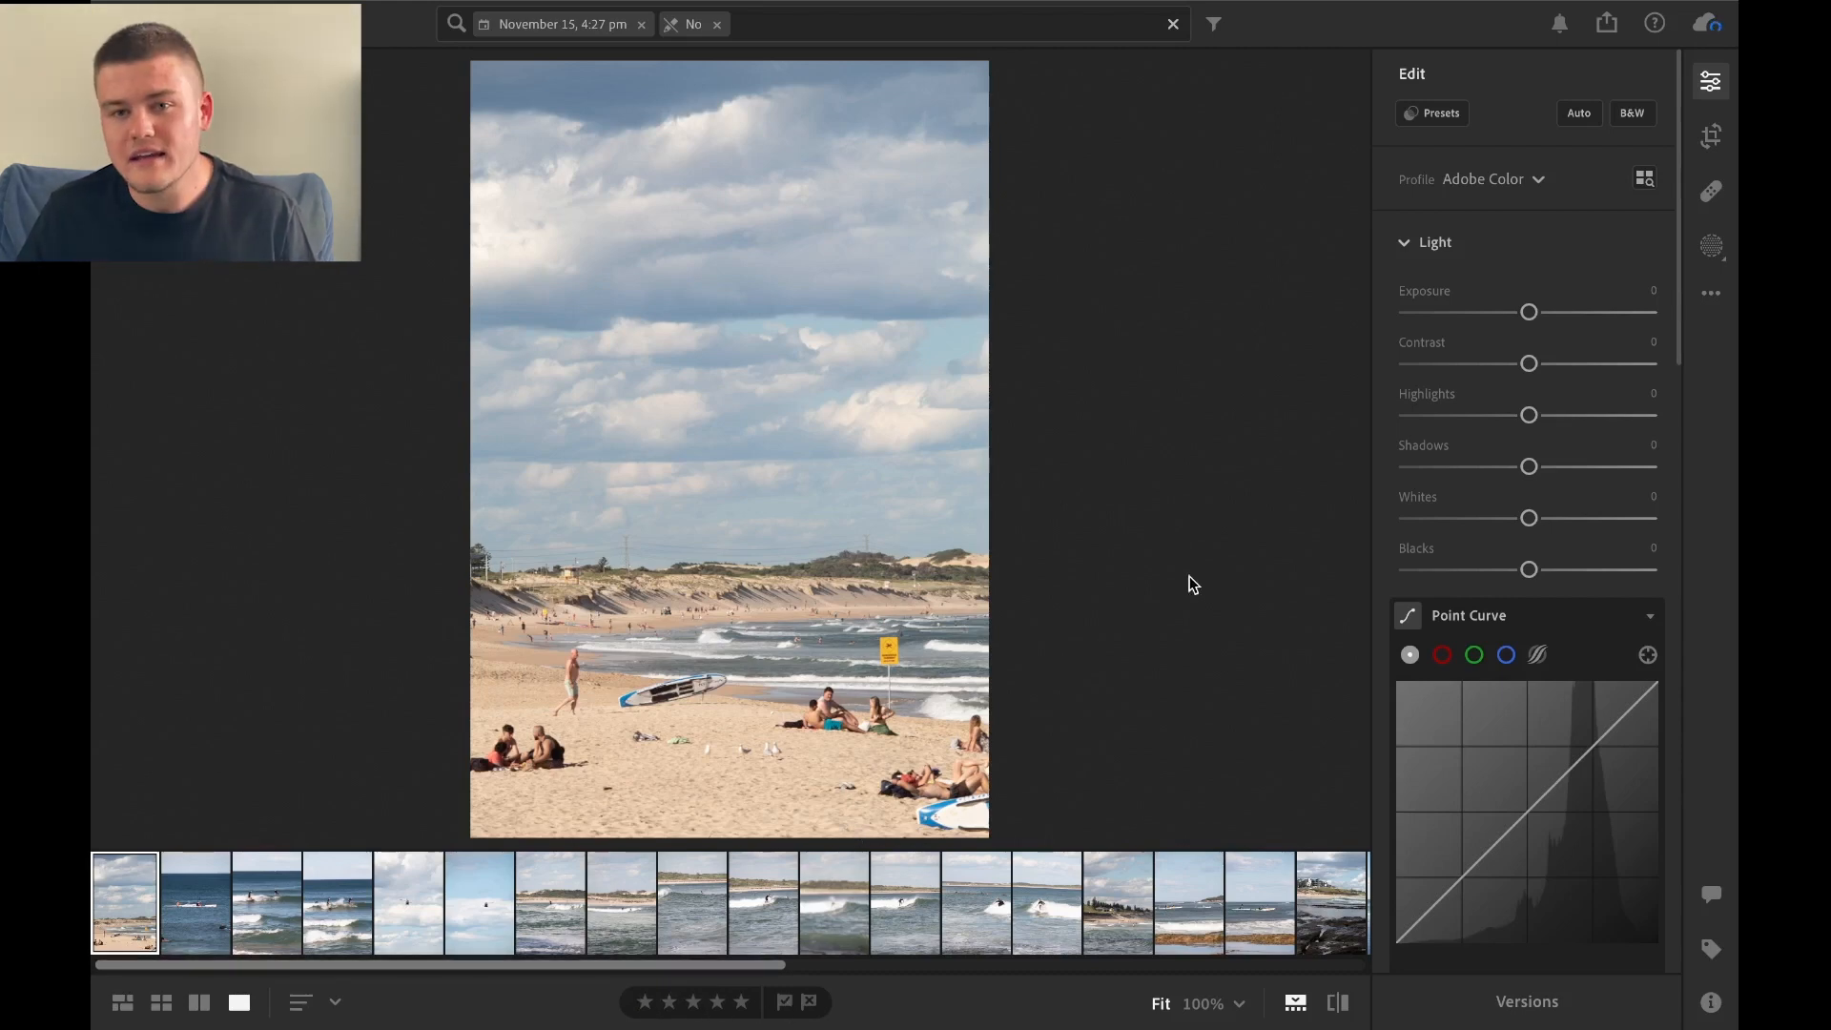
pyautogui.moveTo(594, 5)
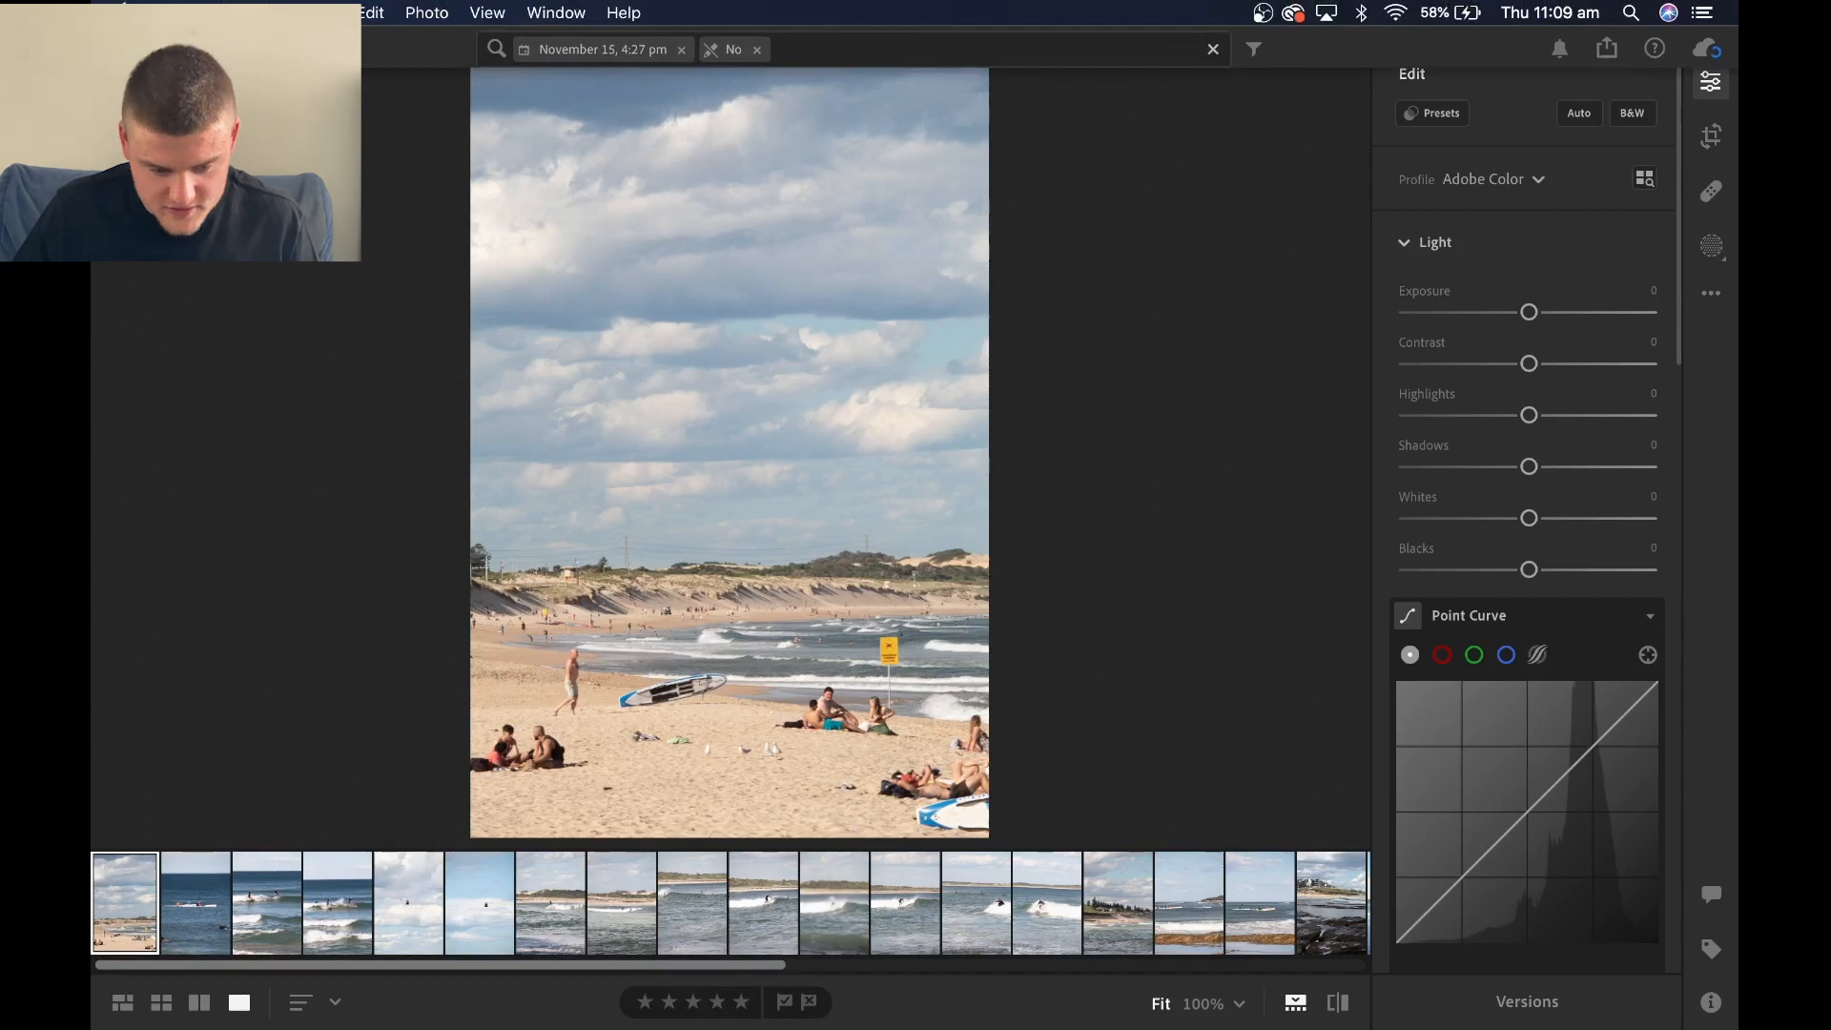
pyautogui.click(119, 48)
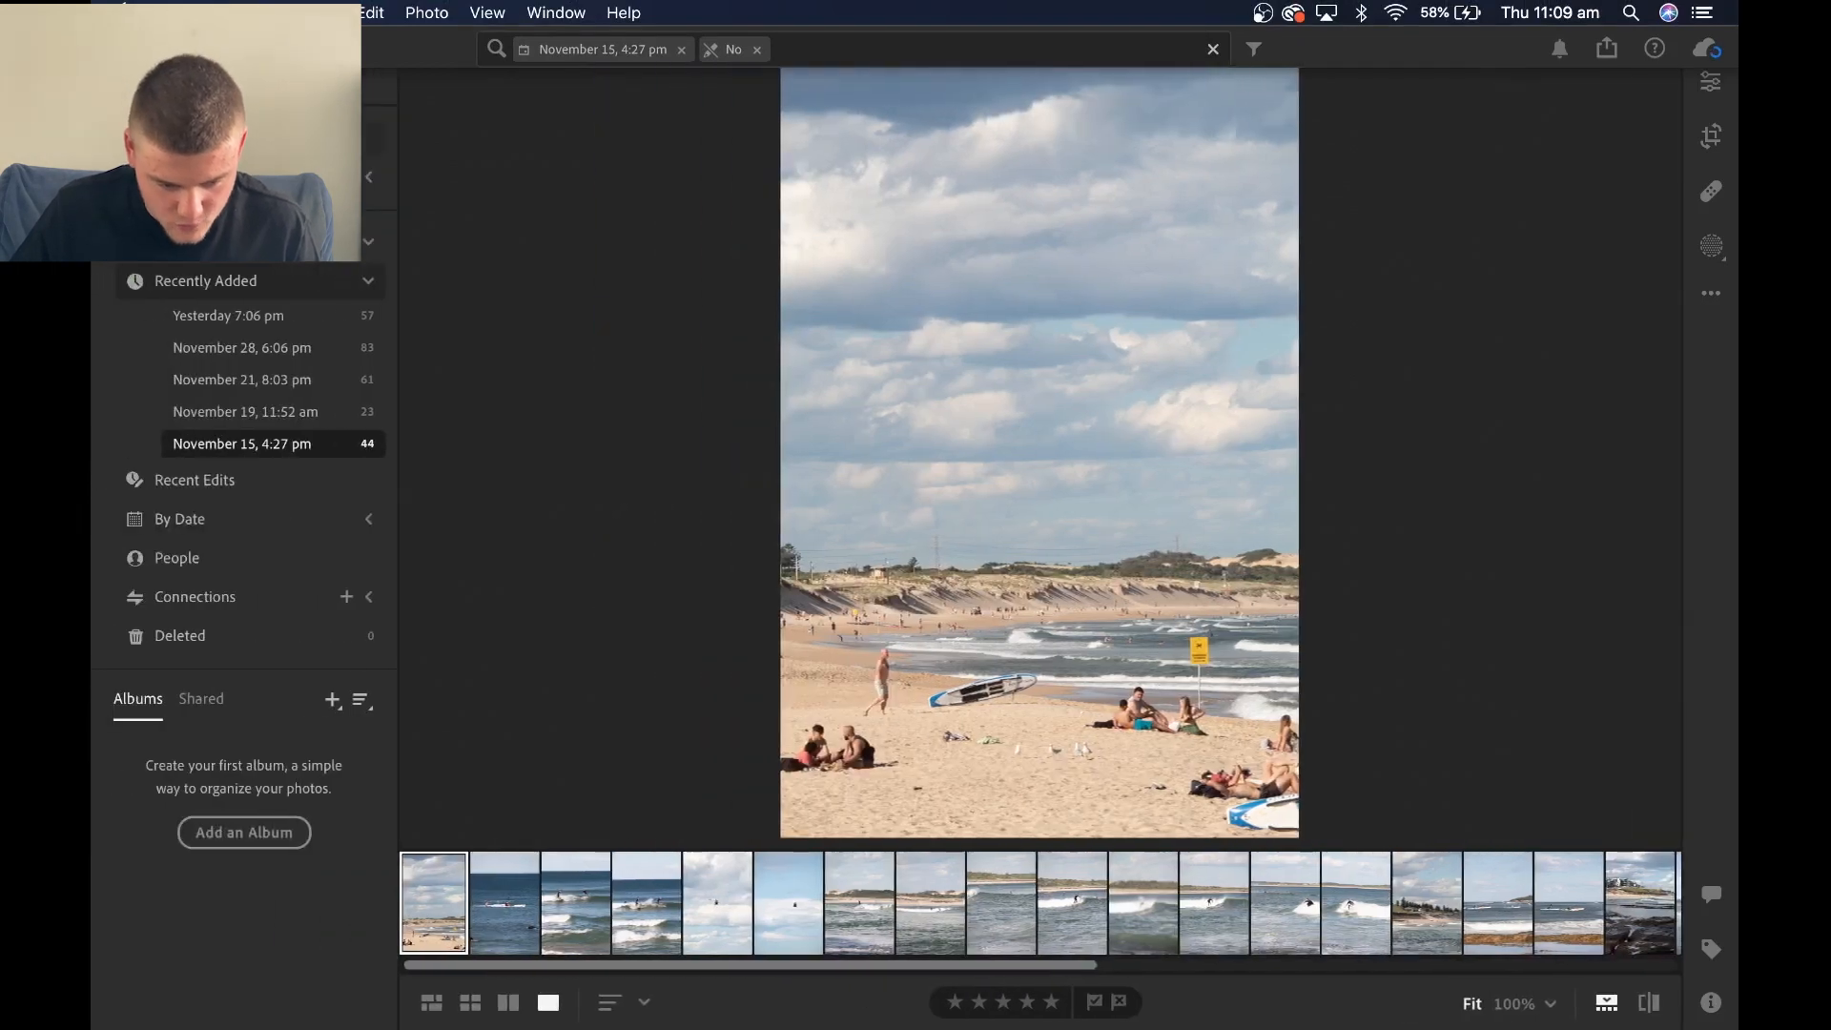
pyautogui.click(186, 465)
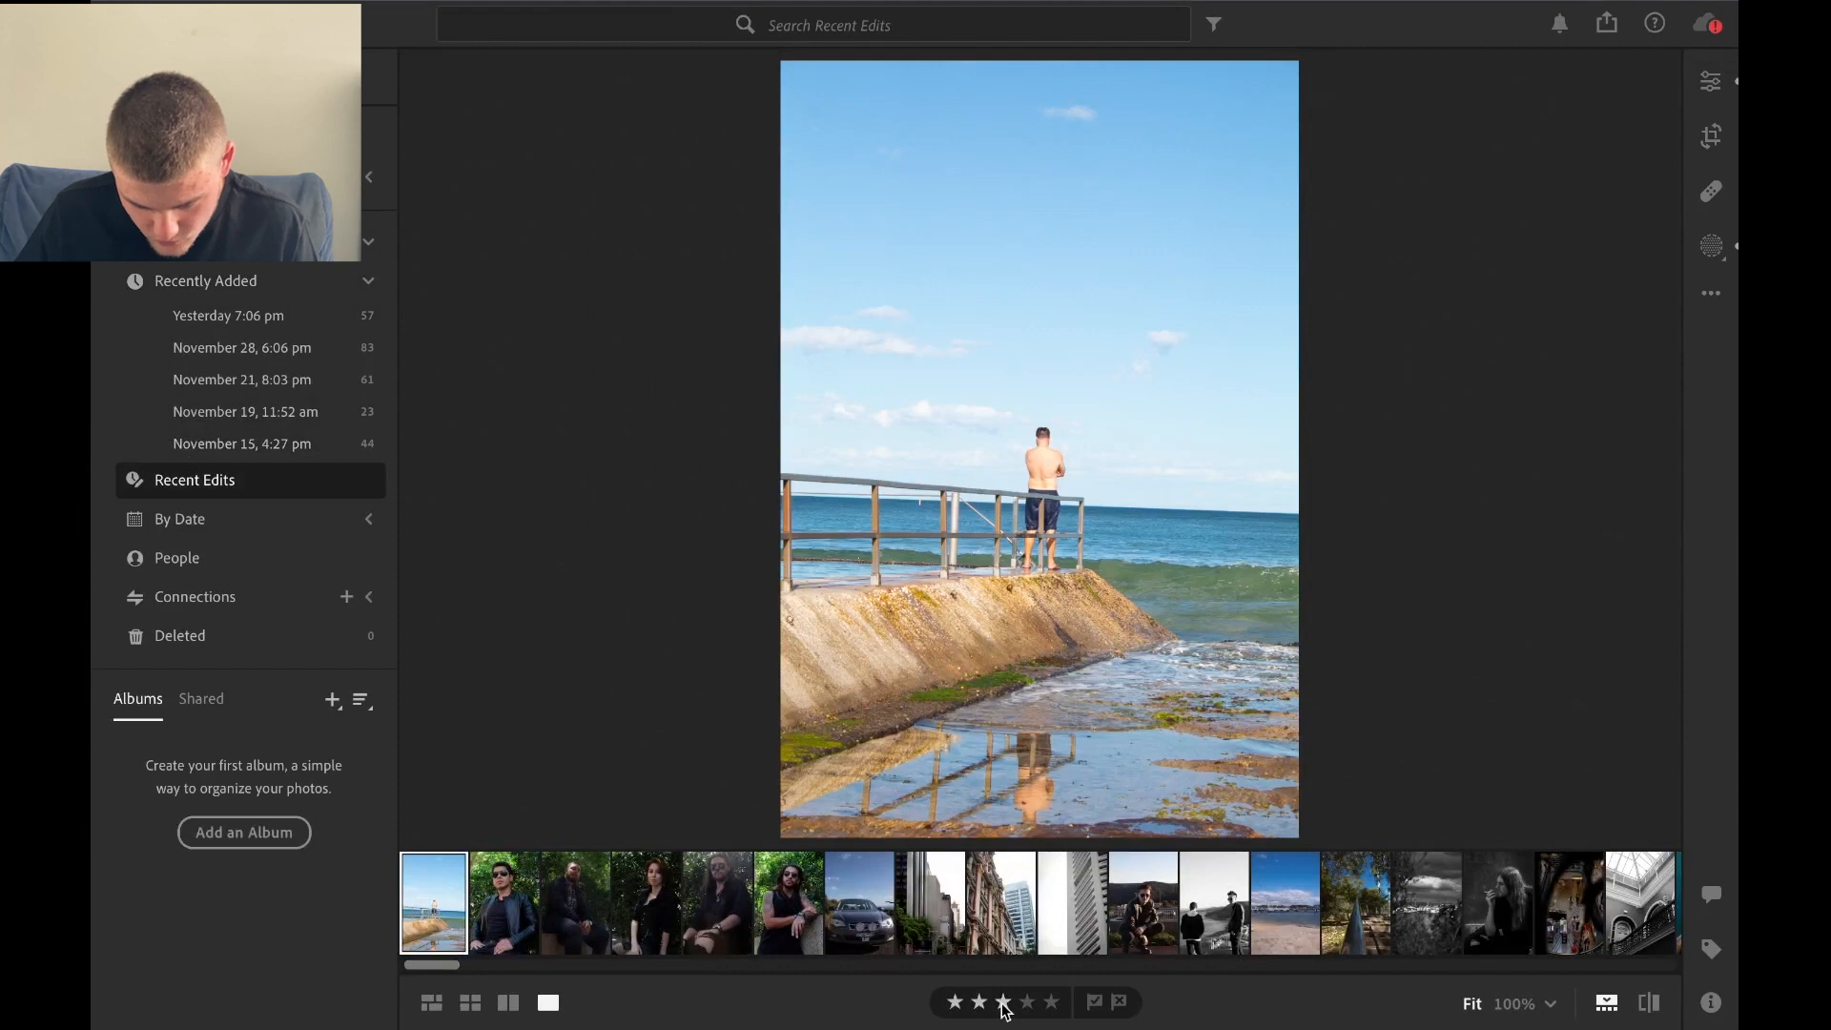
# Rate the photo five stars, and in the photo grid lower its rating to three and finally two stars.
pyautogui.click(1051, 1001)
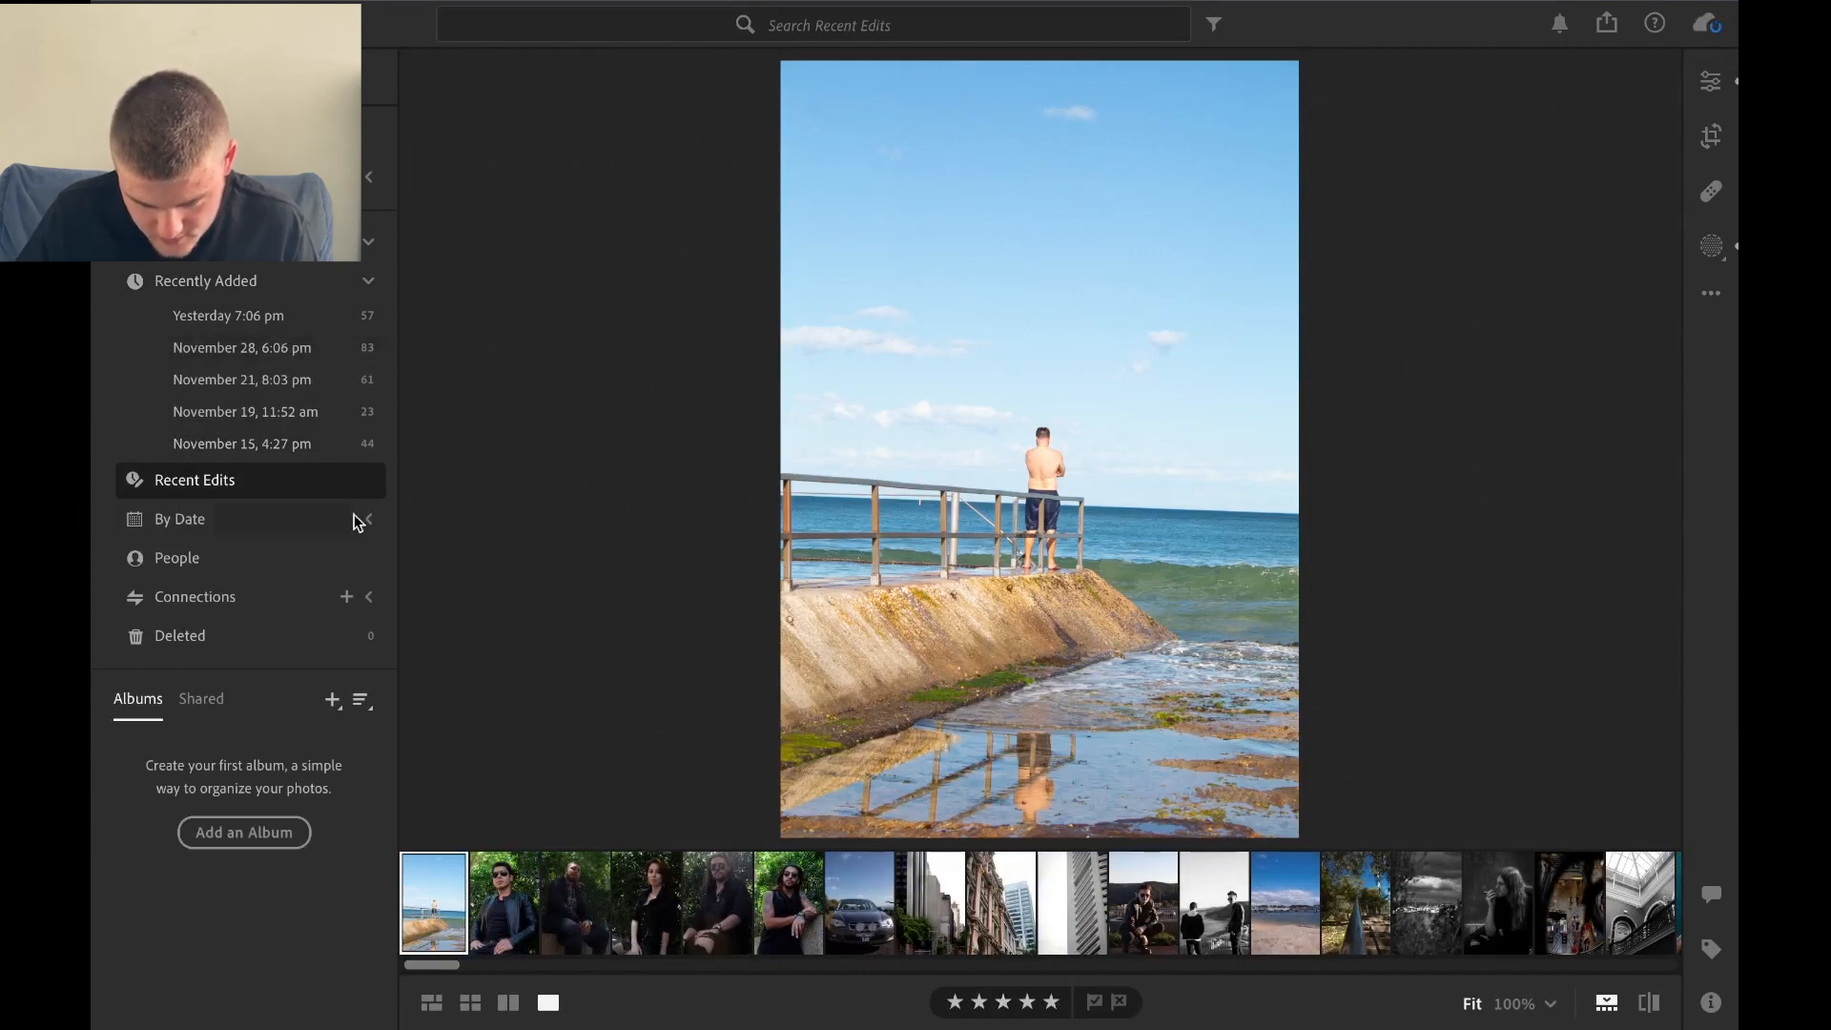
pyautogui.click(470, 1003)
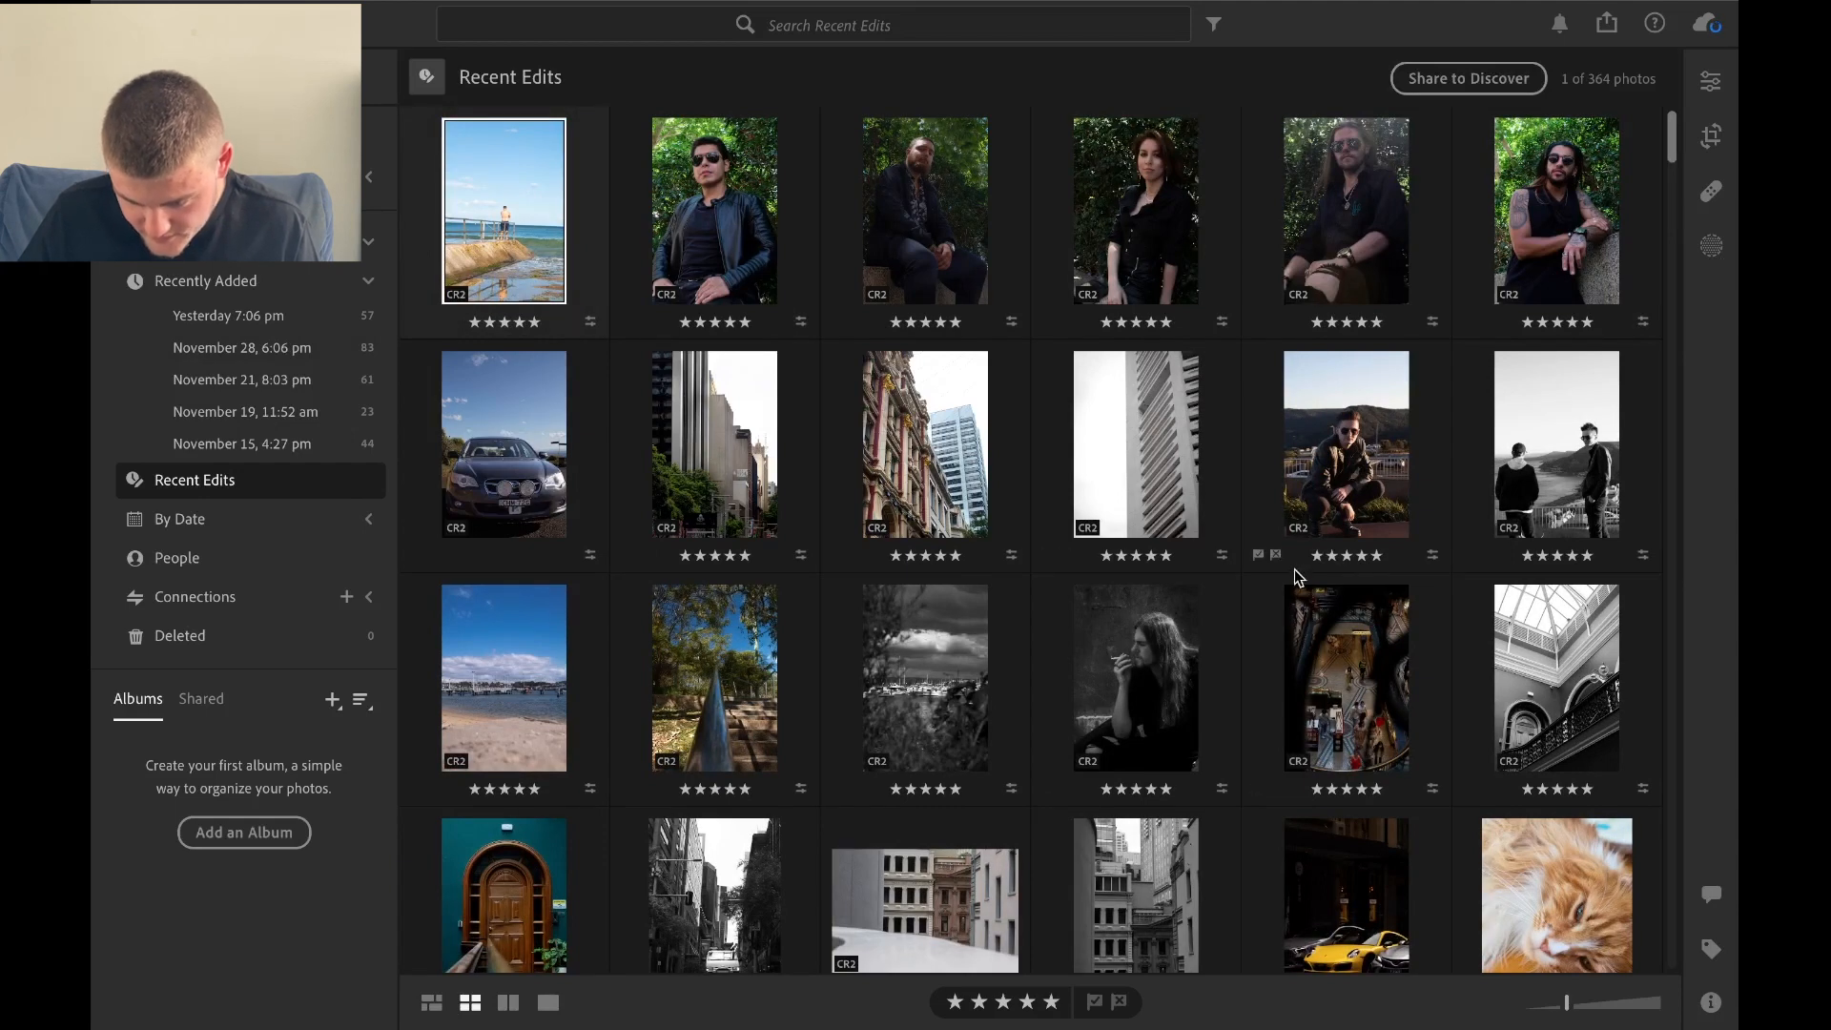
pyautogui.click(518, 326)
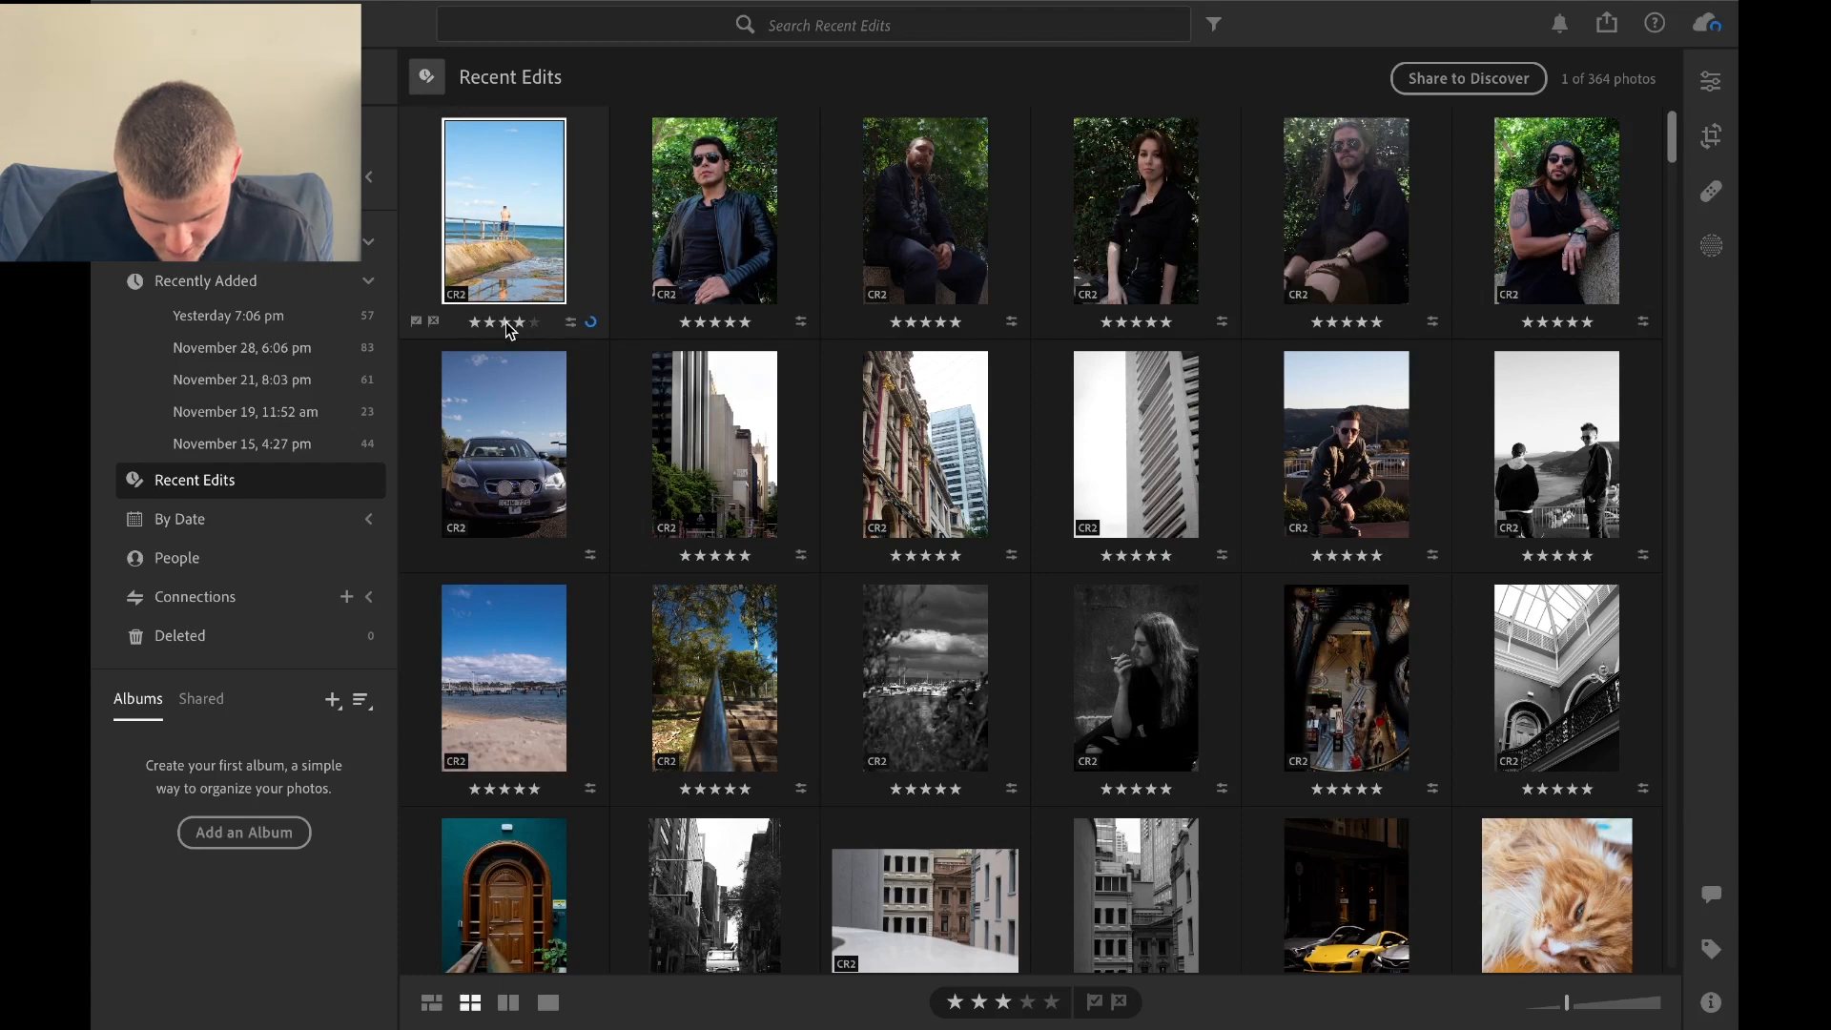
pyautogui.click(490, 323)
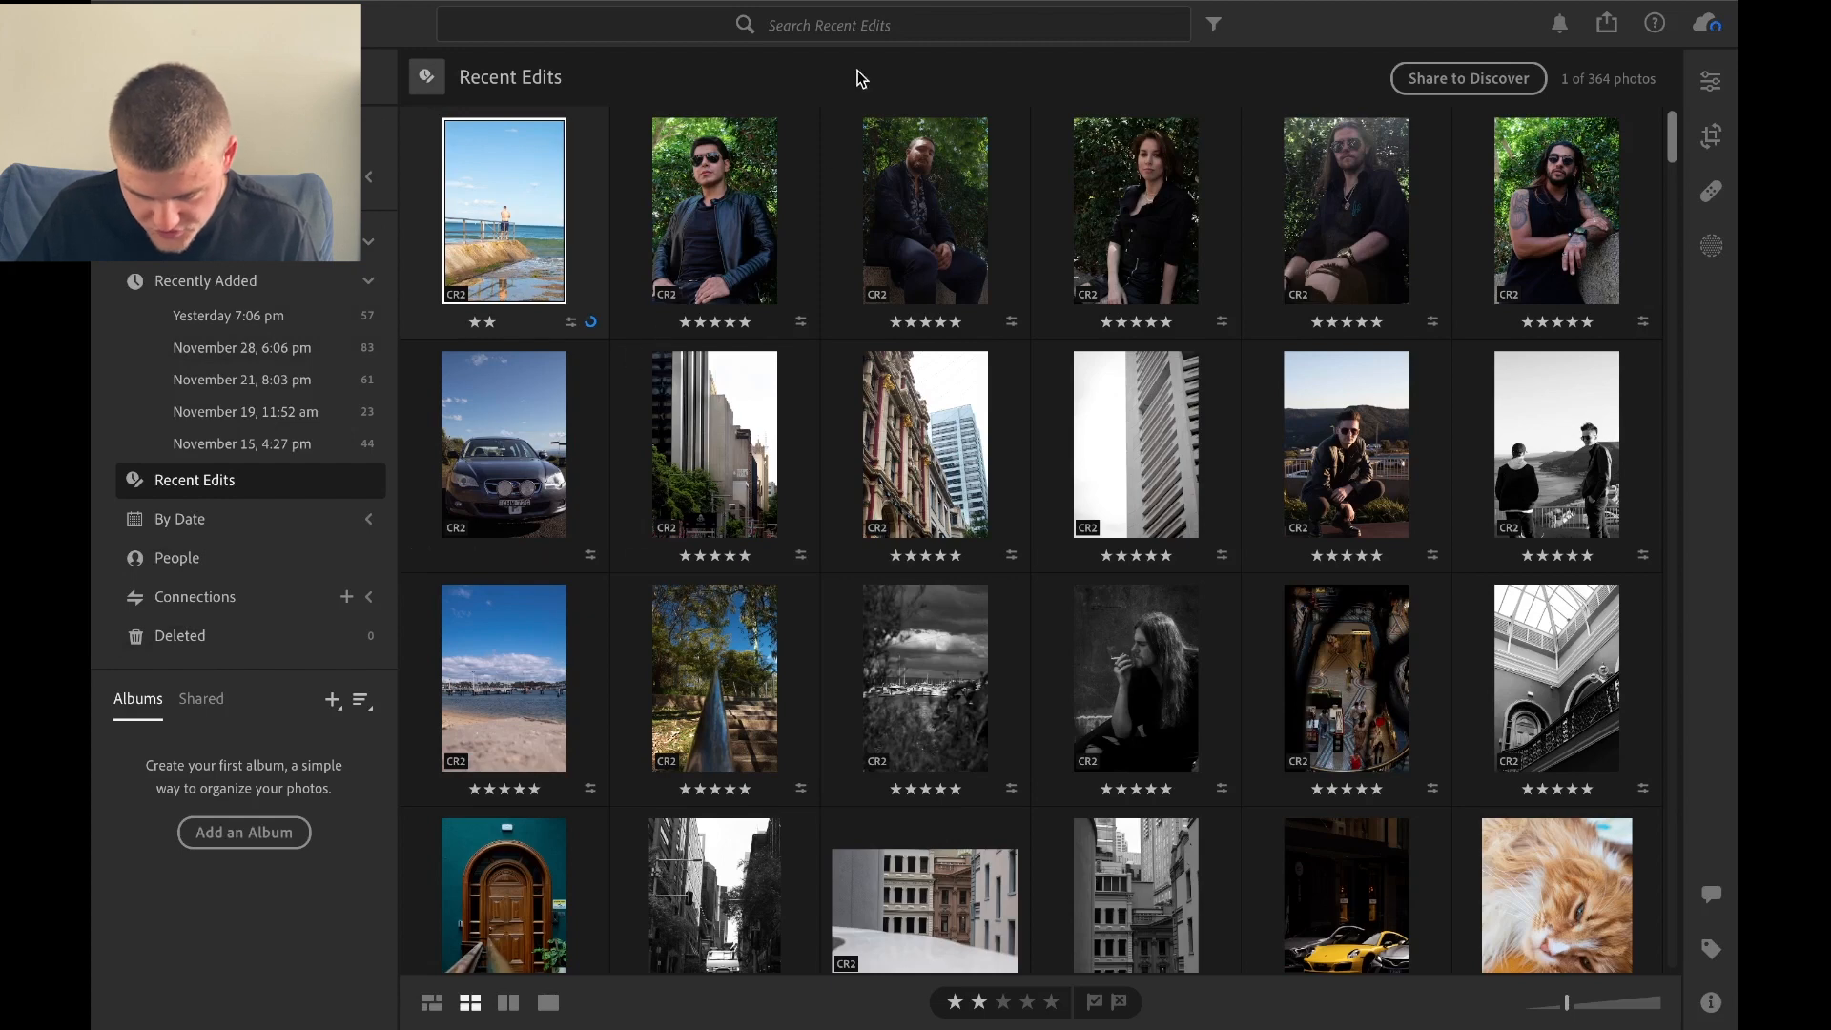
# Filter Recent Edits by star rating, starting with two stars or more and narrowing it to exactly two stars.
pyautogui.click(855, 23)
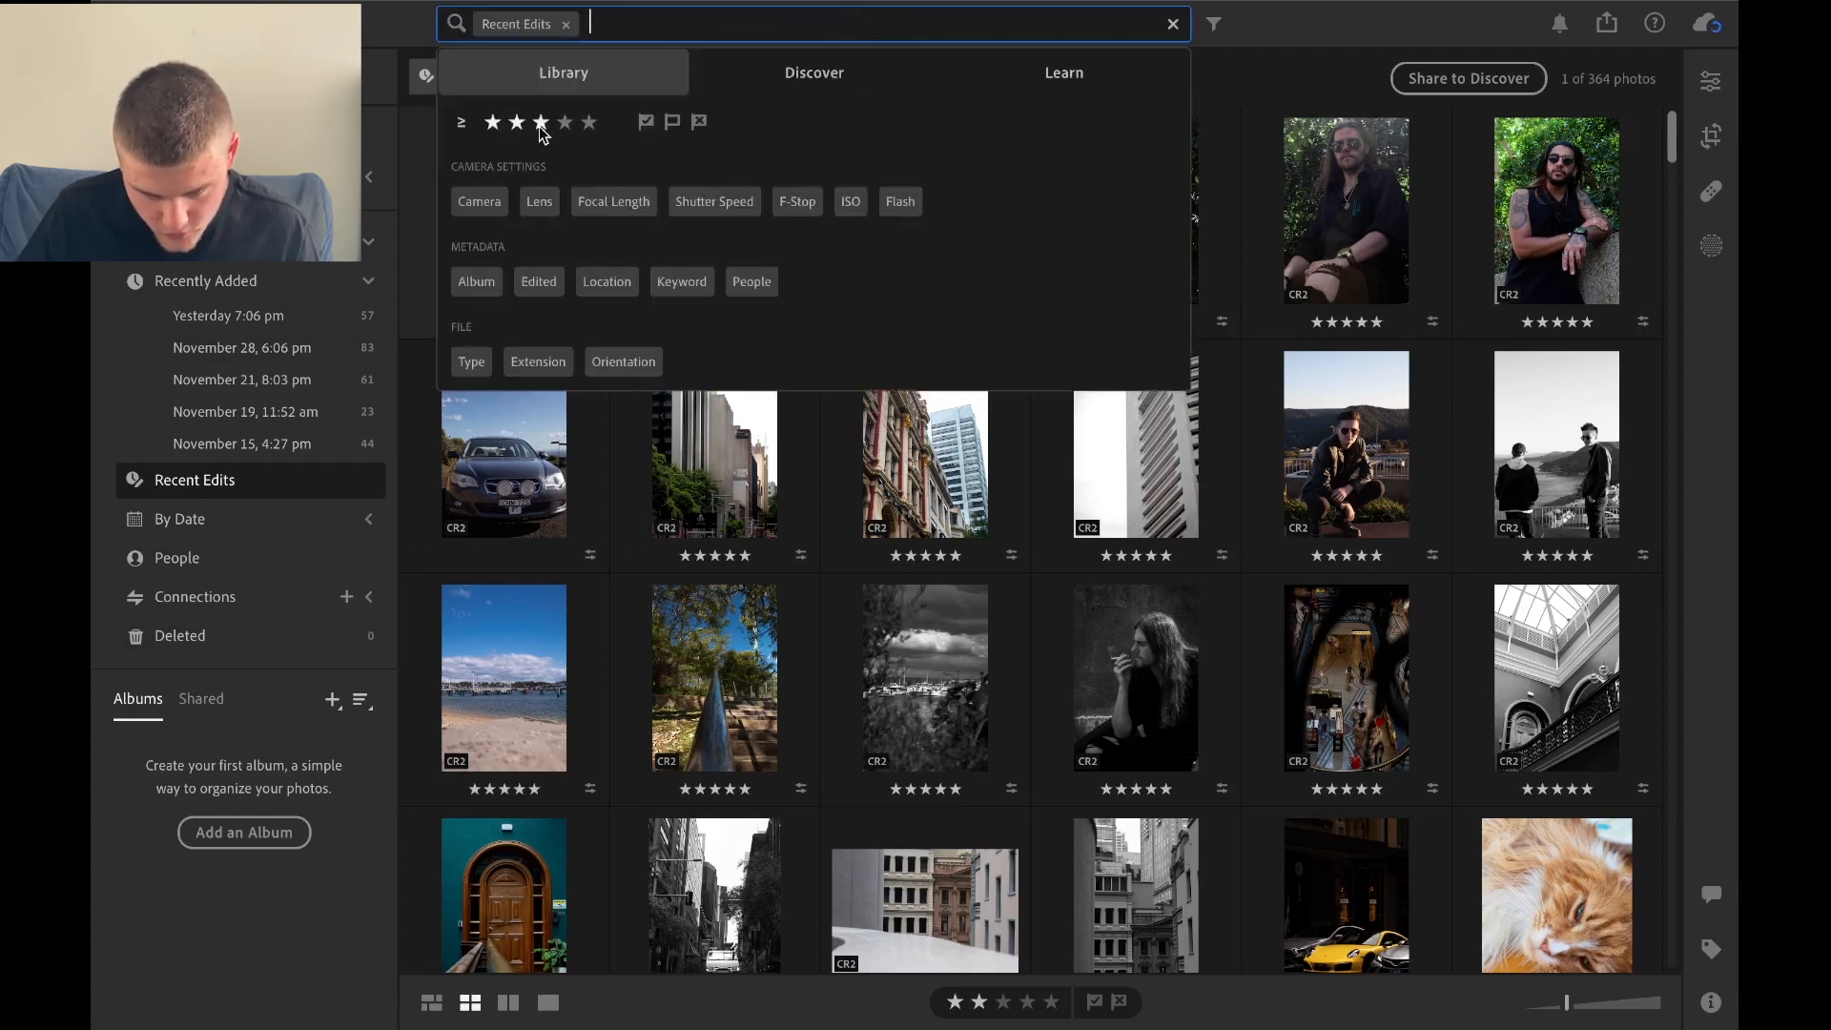
pyautogui.click(517, 122)
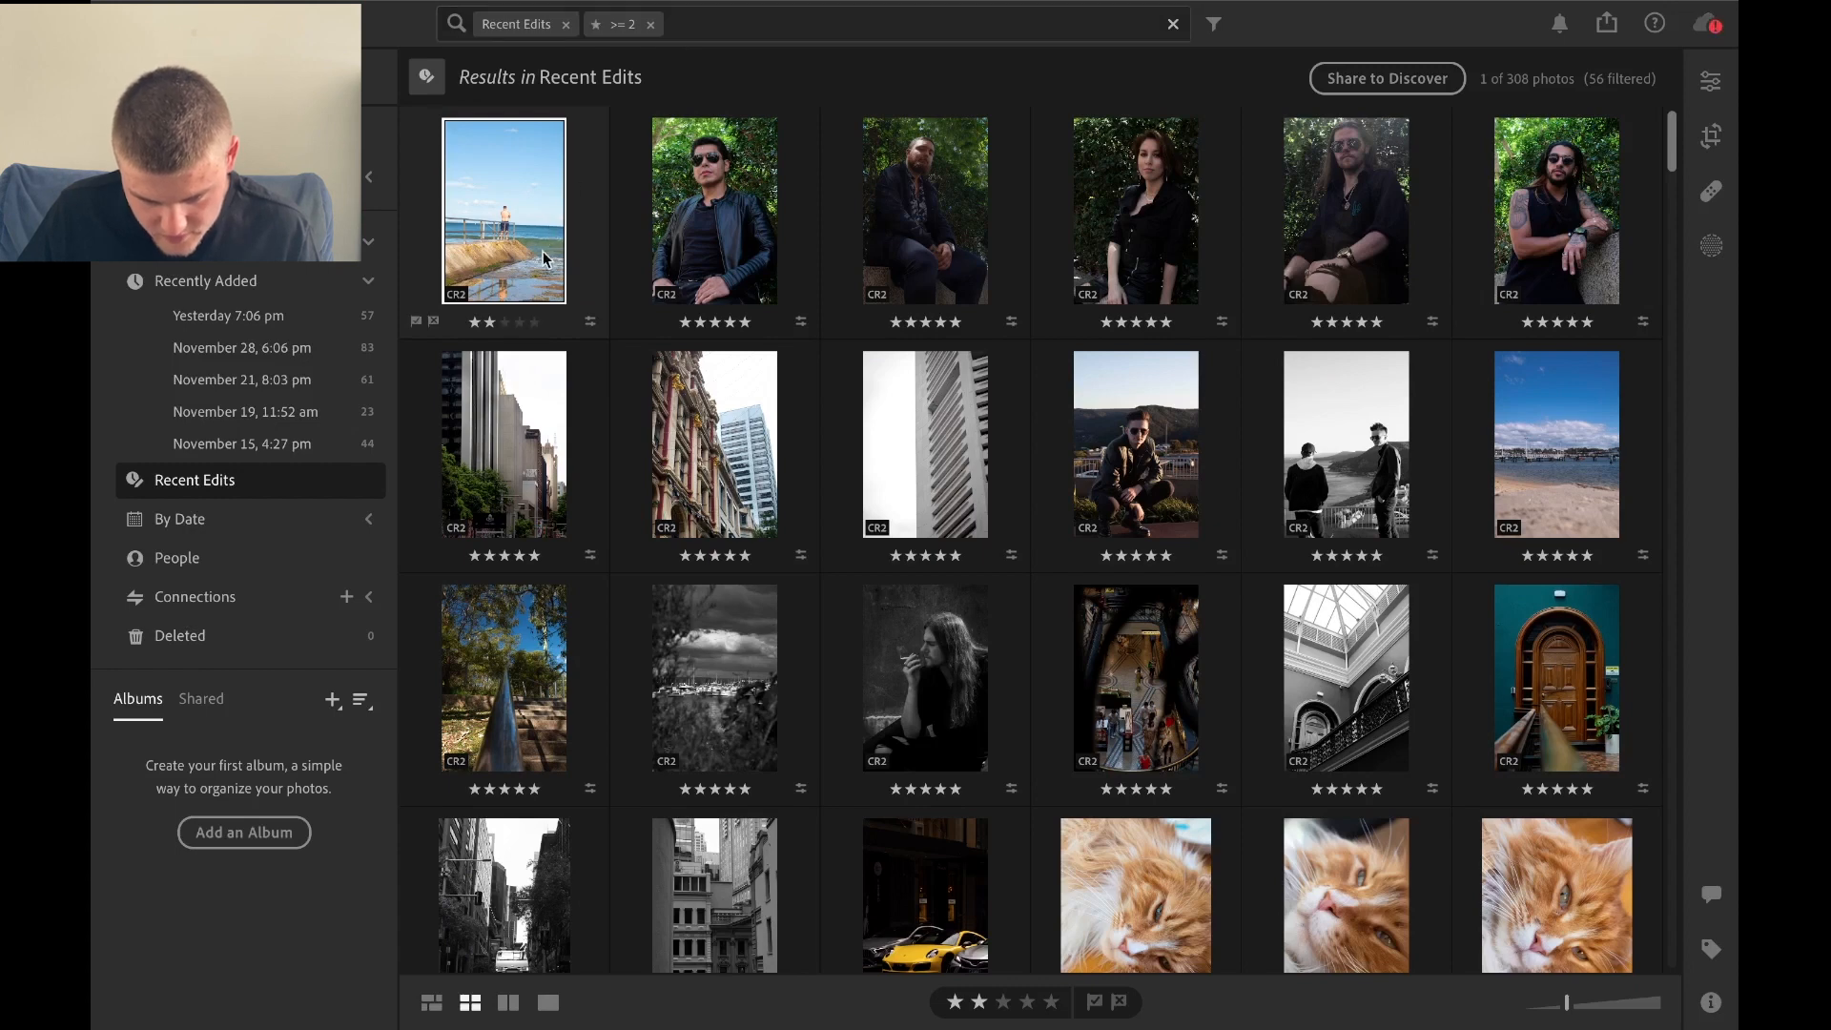
pyautogui.click(630, 26)
pyautogui.click(466, 146)
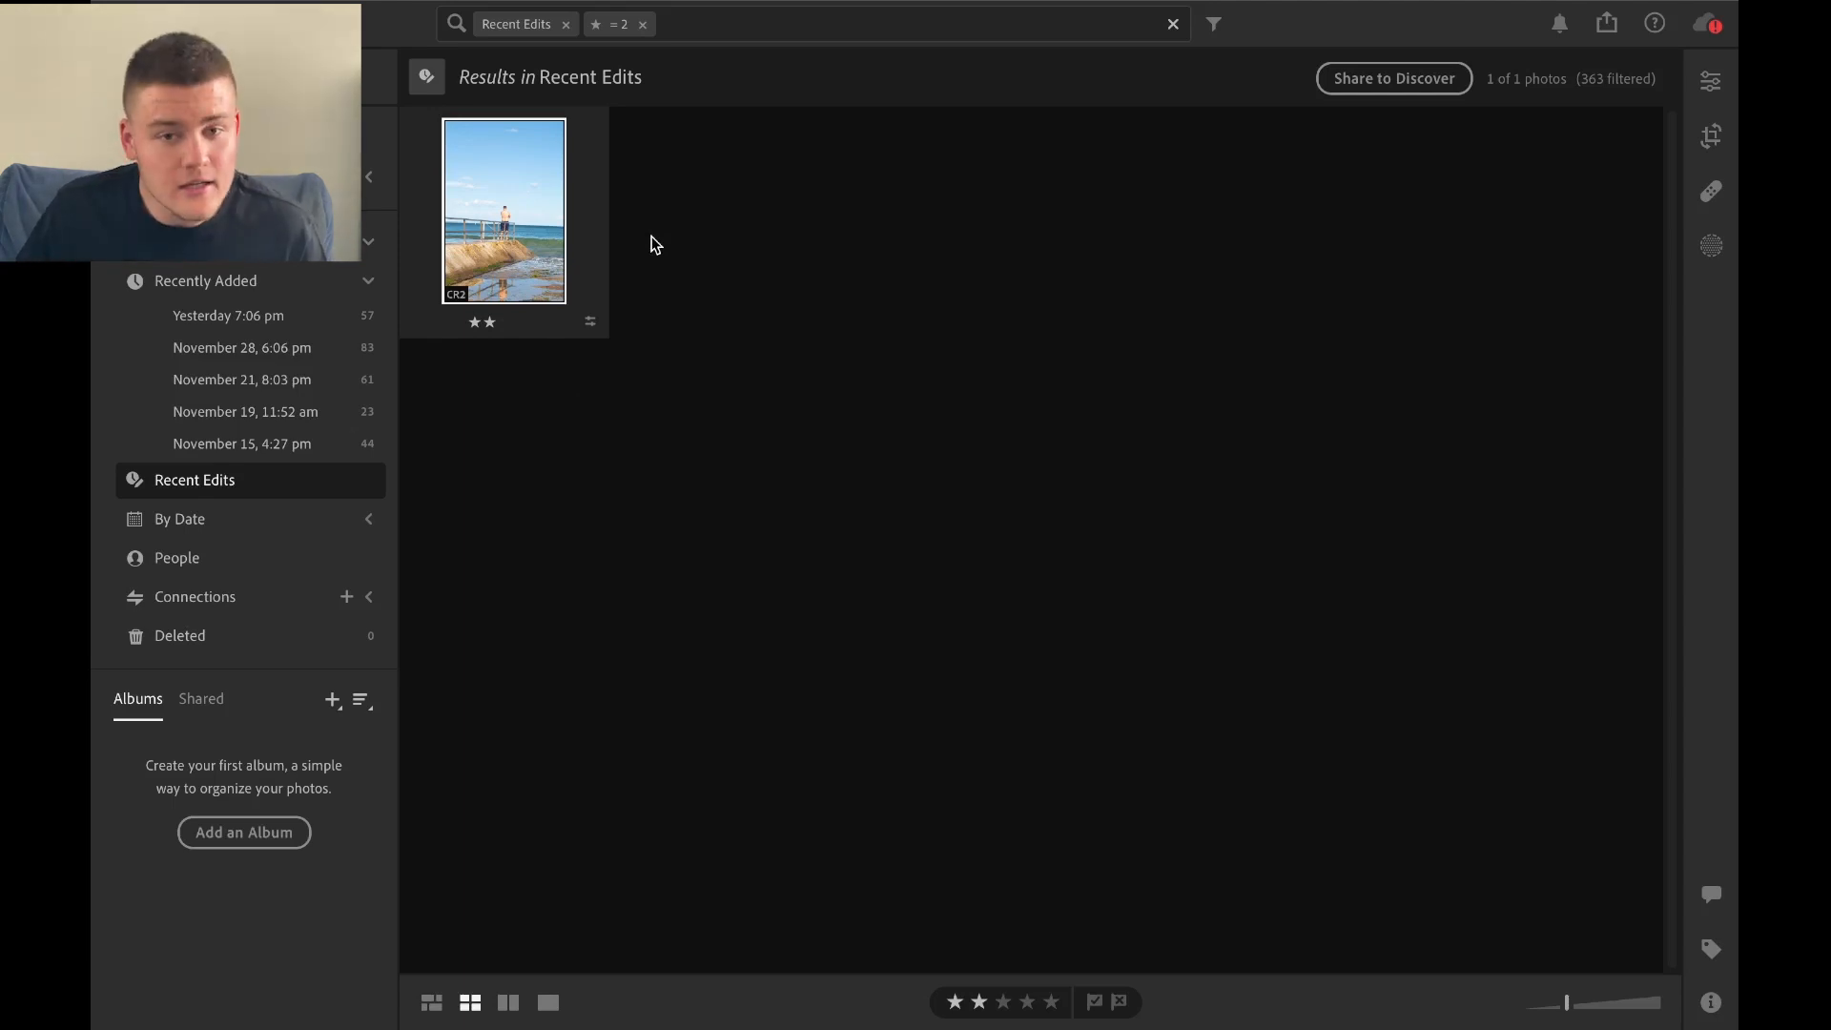
pyautogui.click(1263, 12)
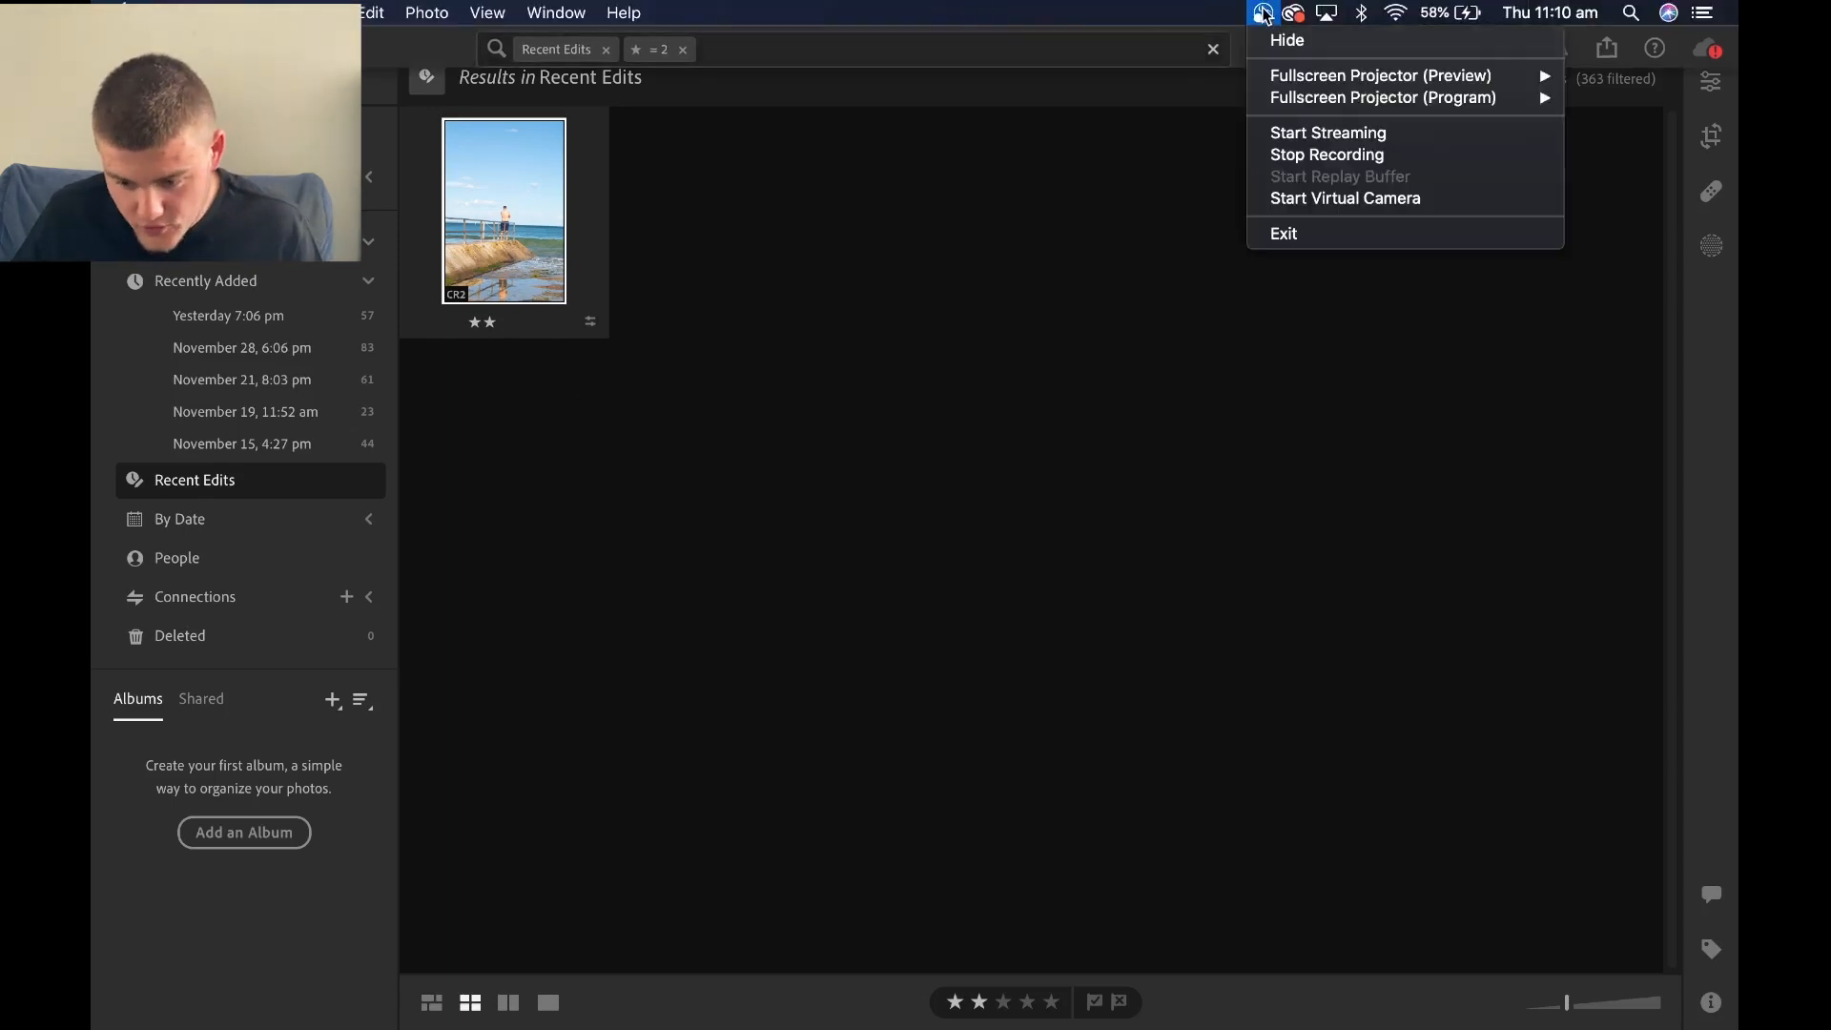